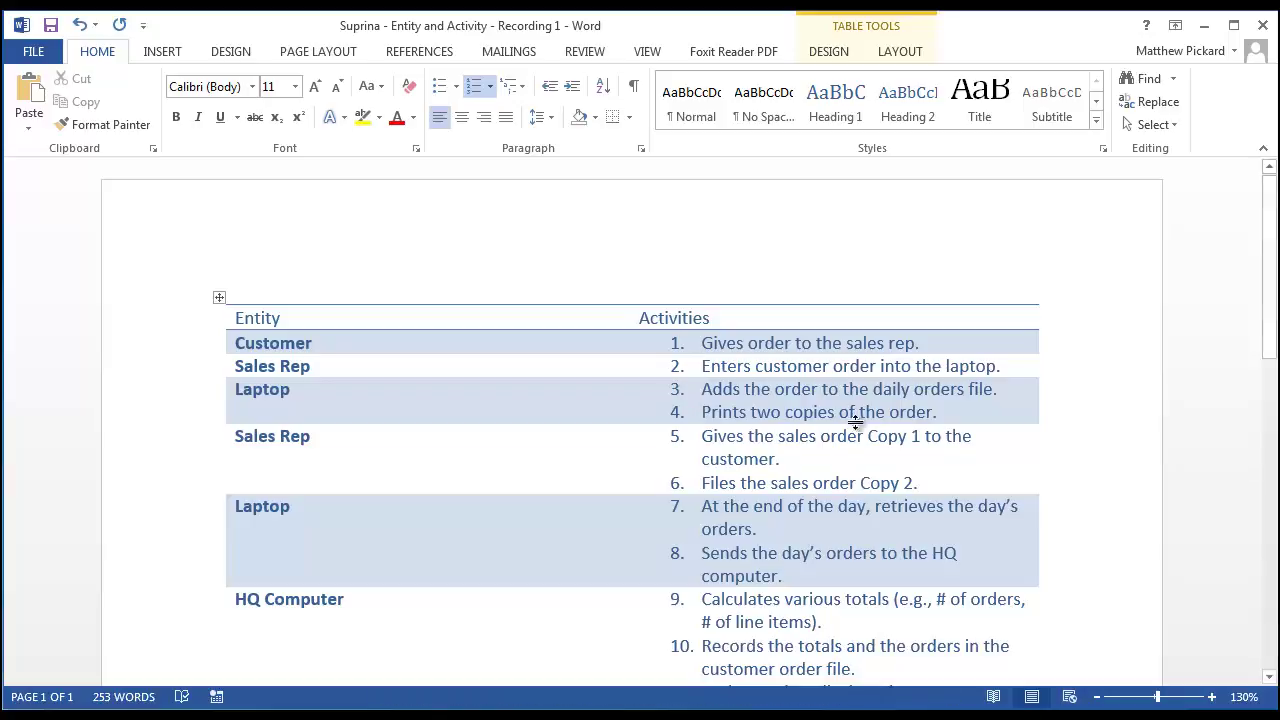
Bold the text of activity steps 2 and 3 in the table
drag(1003, 366, 703, 378)
key(ctrl+b)
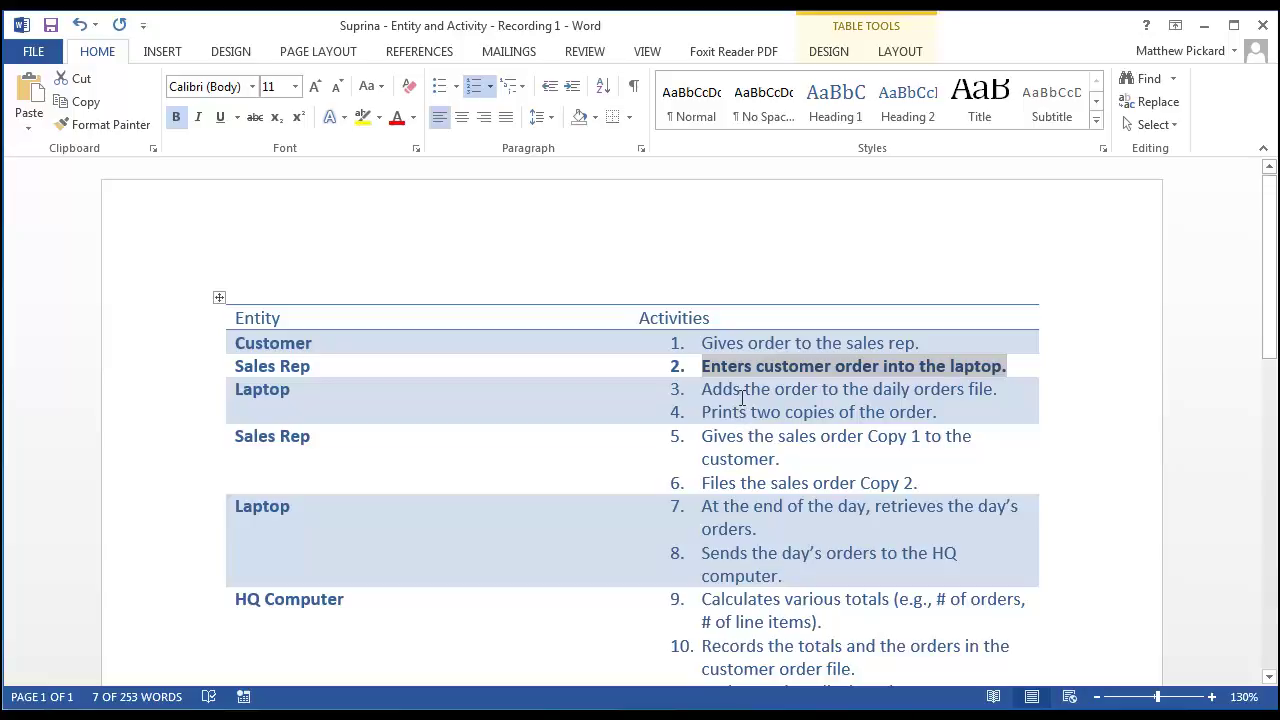
drag(703, 390, 996, 398)
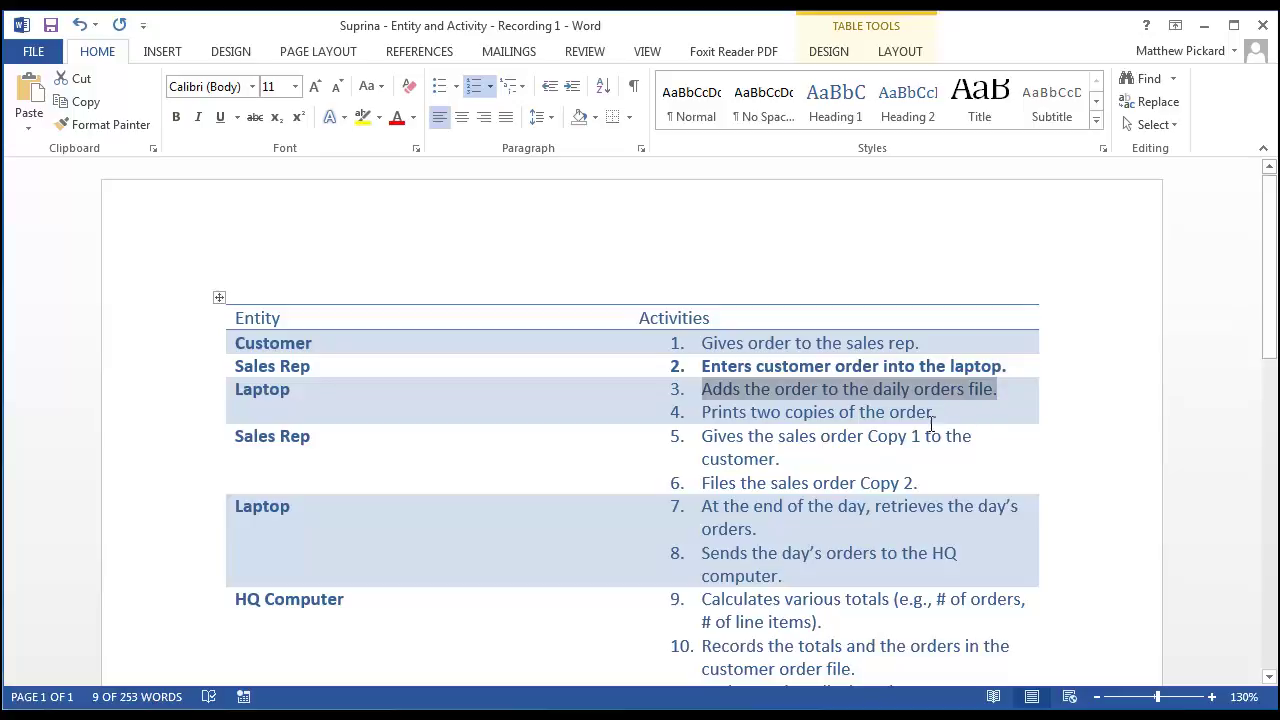
key(ctrl+b)
click(700, 412)
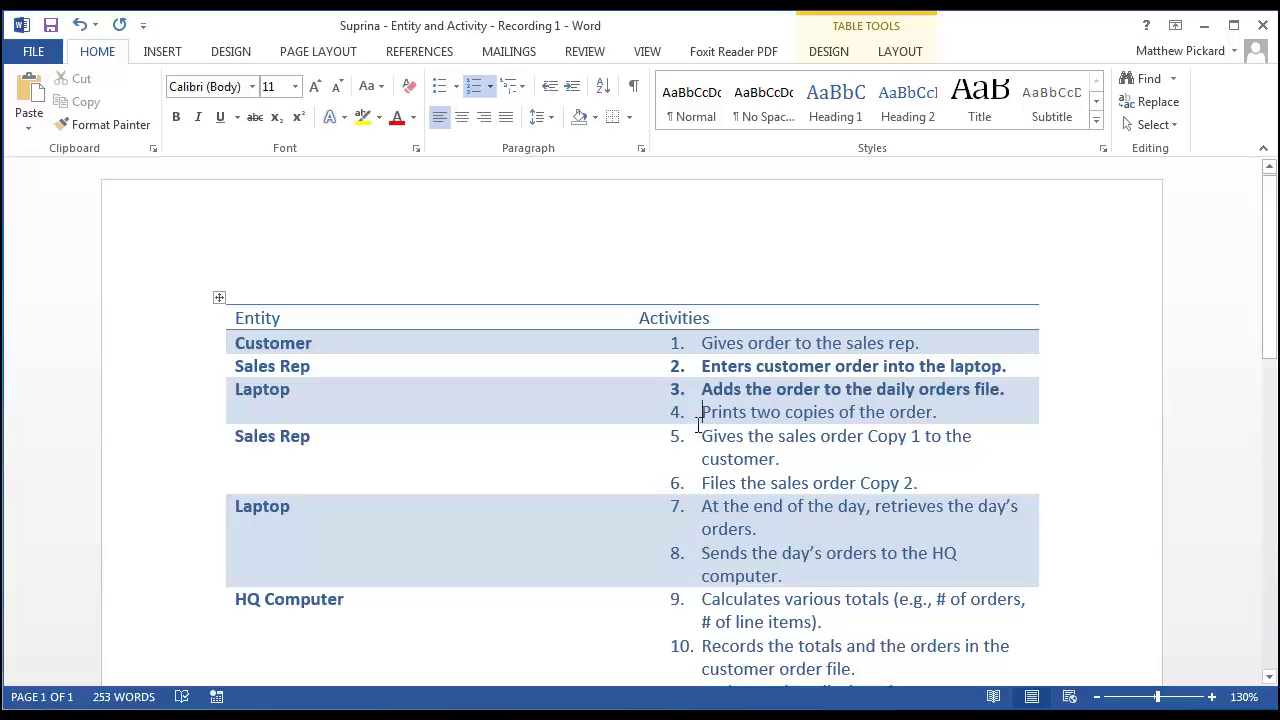
Bold the text of activity steps 4 and 6
drag(704, 413, 938, 421)
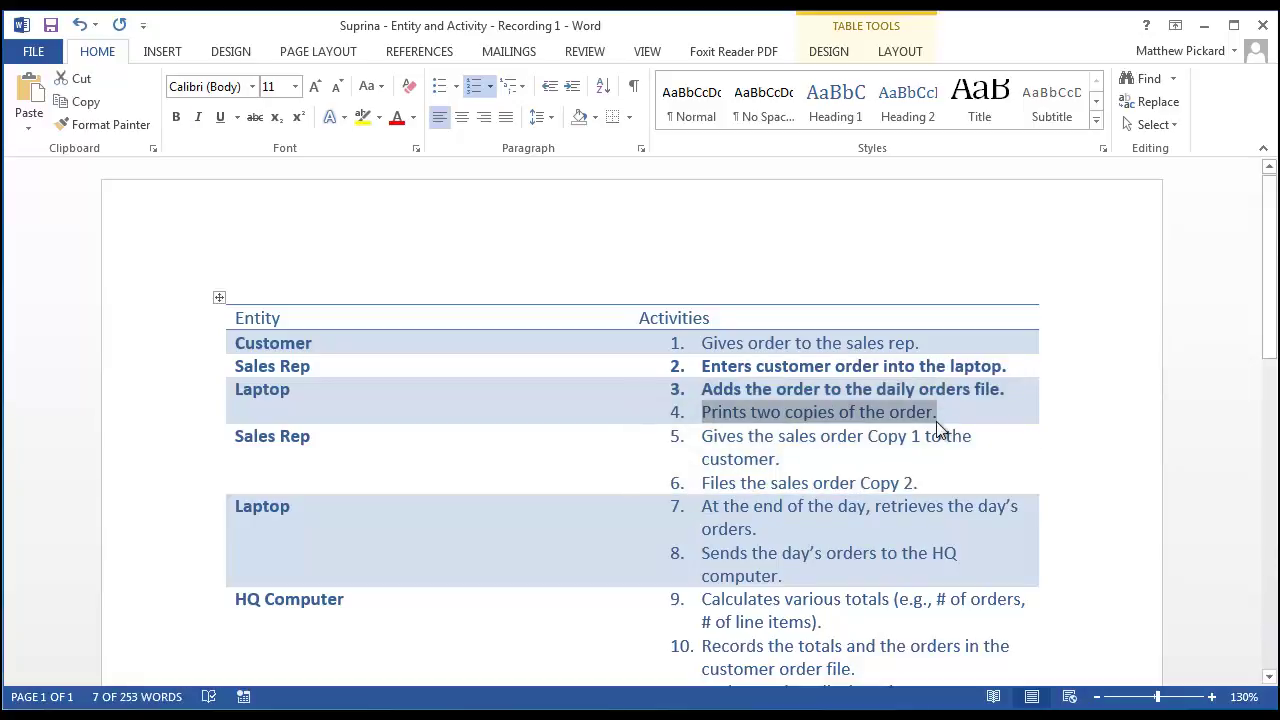
key(ctrl+b)
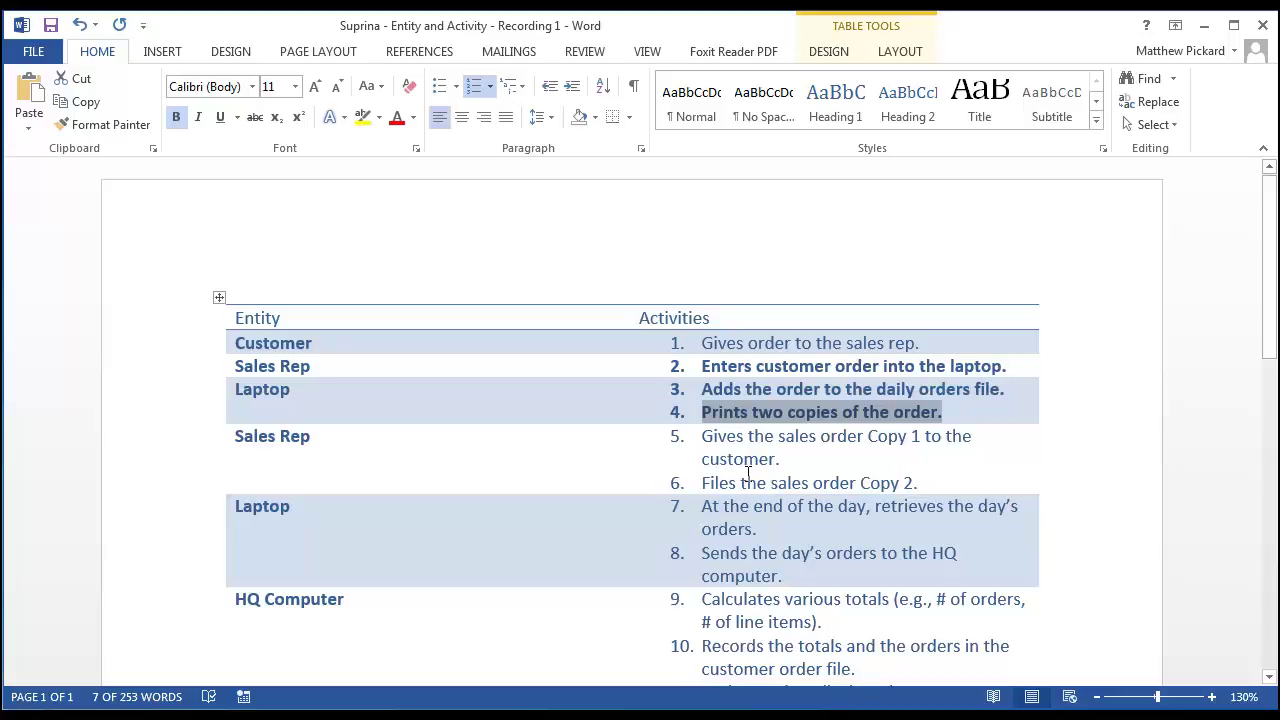
click(742, 443)
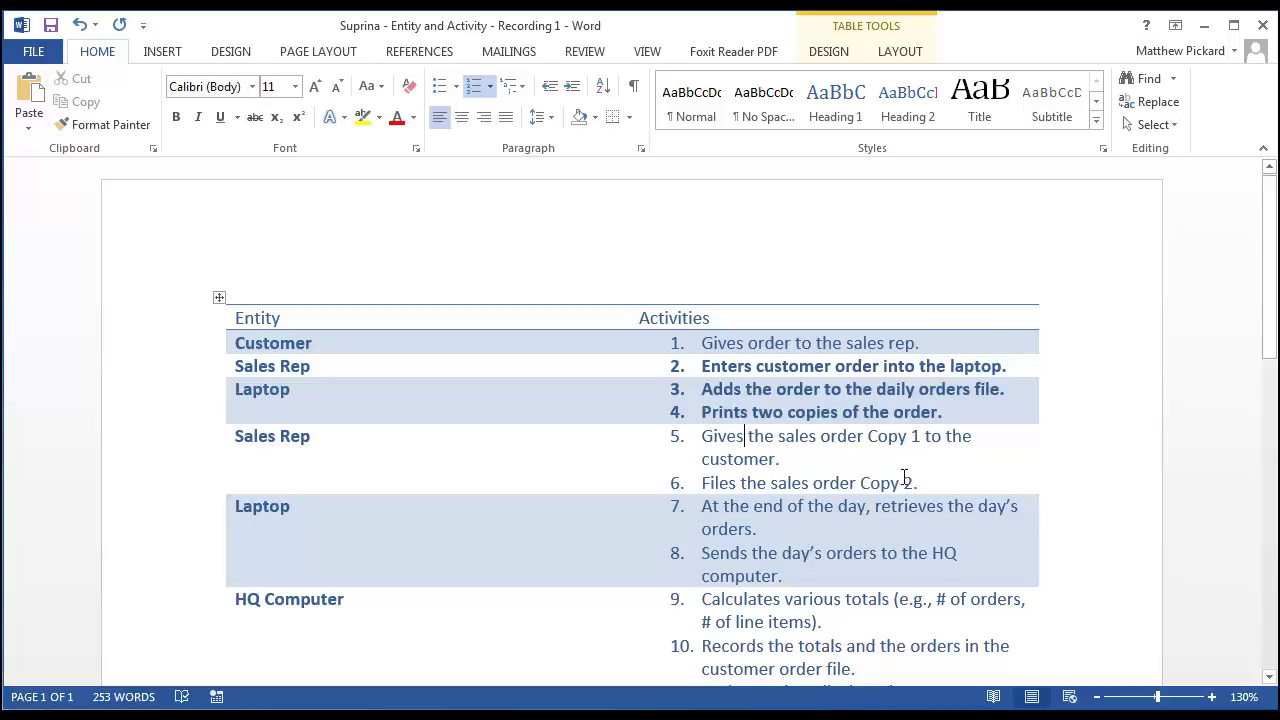
drag(918, 483, 710, 492)
key(ctrl+b)
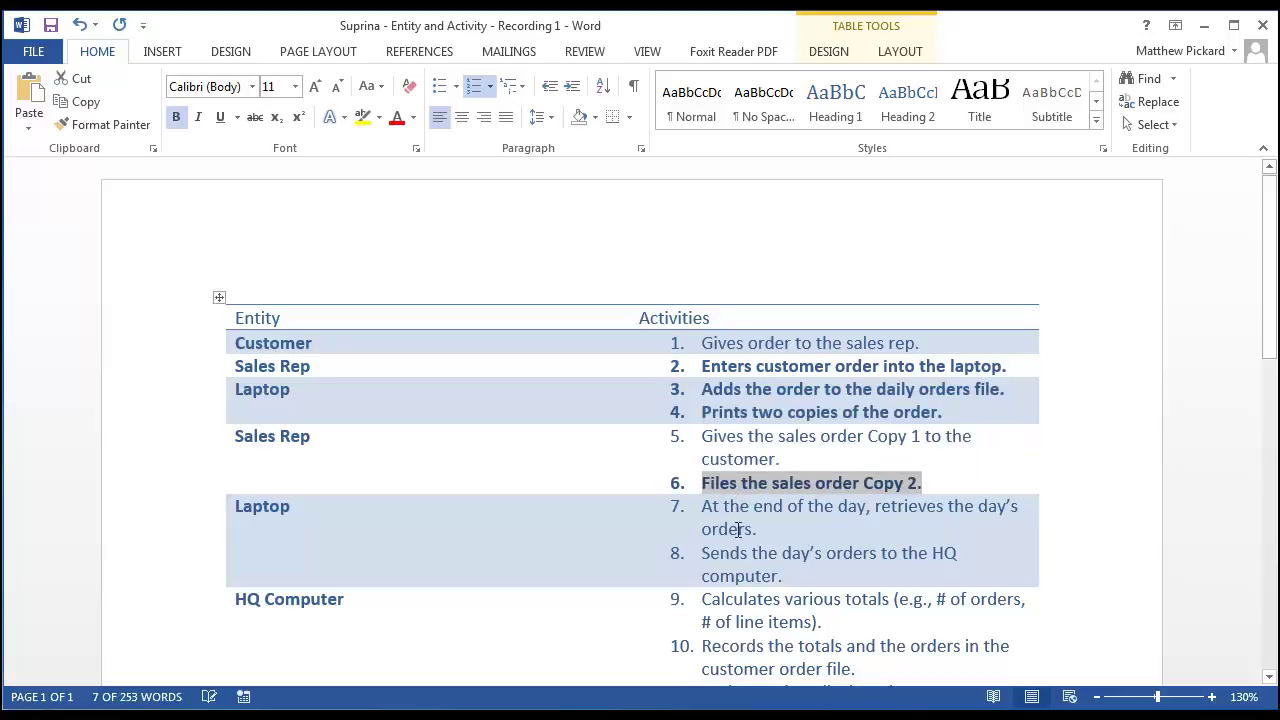
click(739, 529)
scroll(739, 529, down, 5)
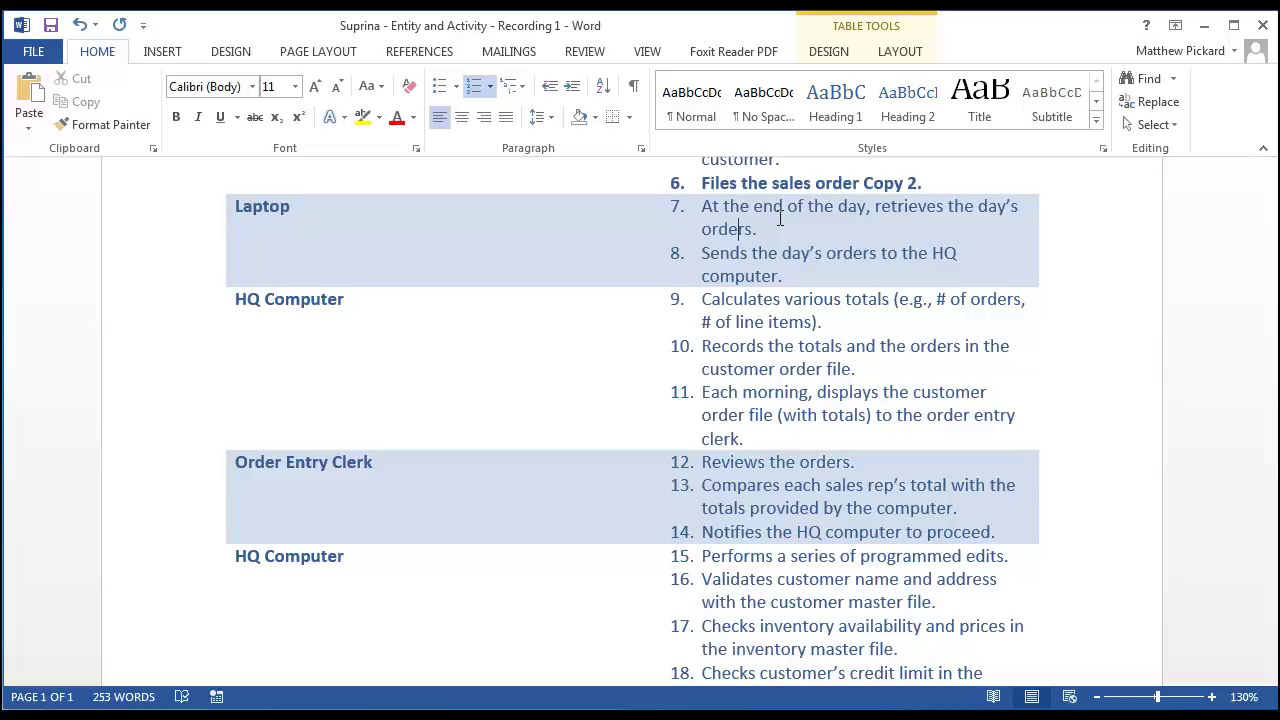
Bold activity step 7, the step about retrieving the day's orders
drag(703, 206, 754, 229)
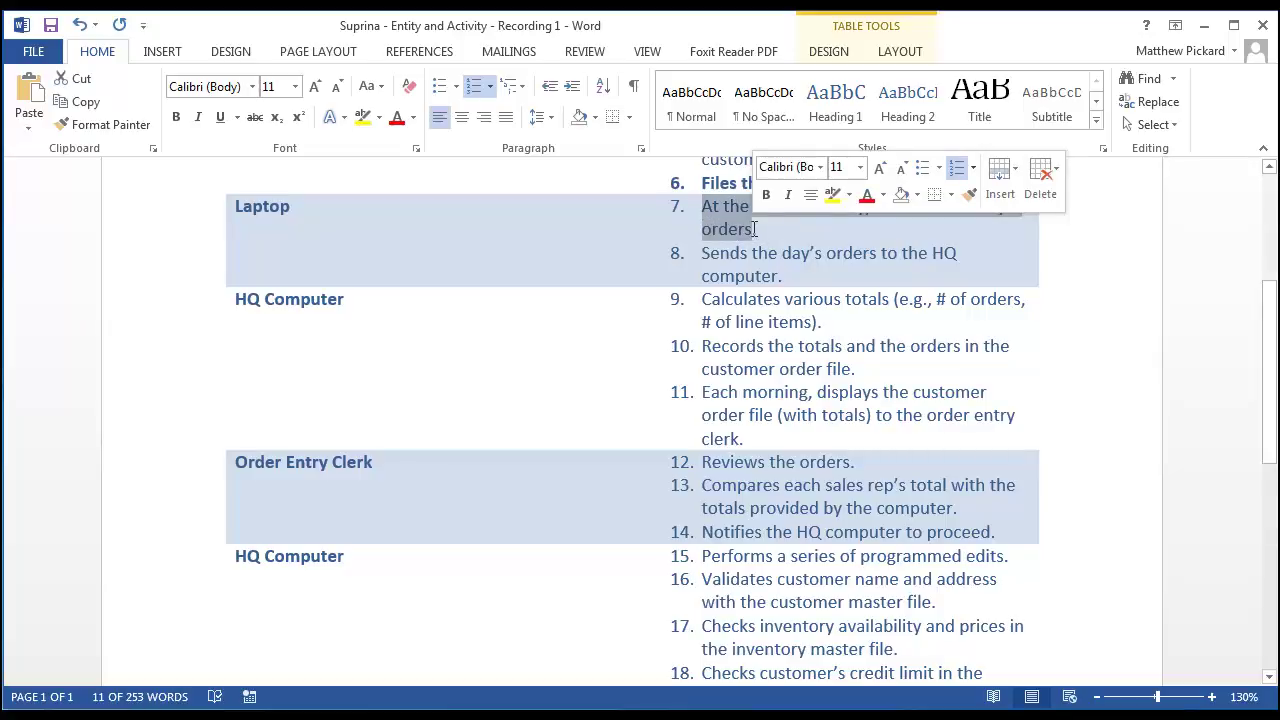
key(ctrl+b)
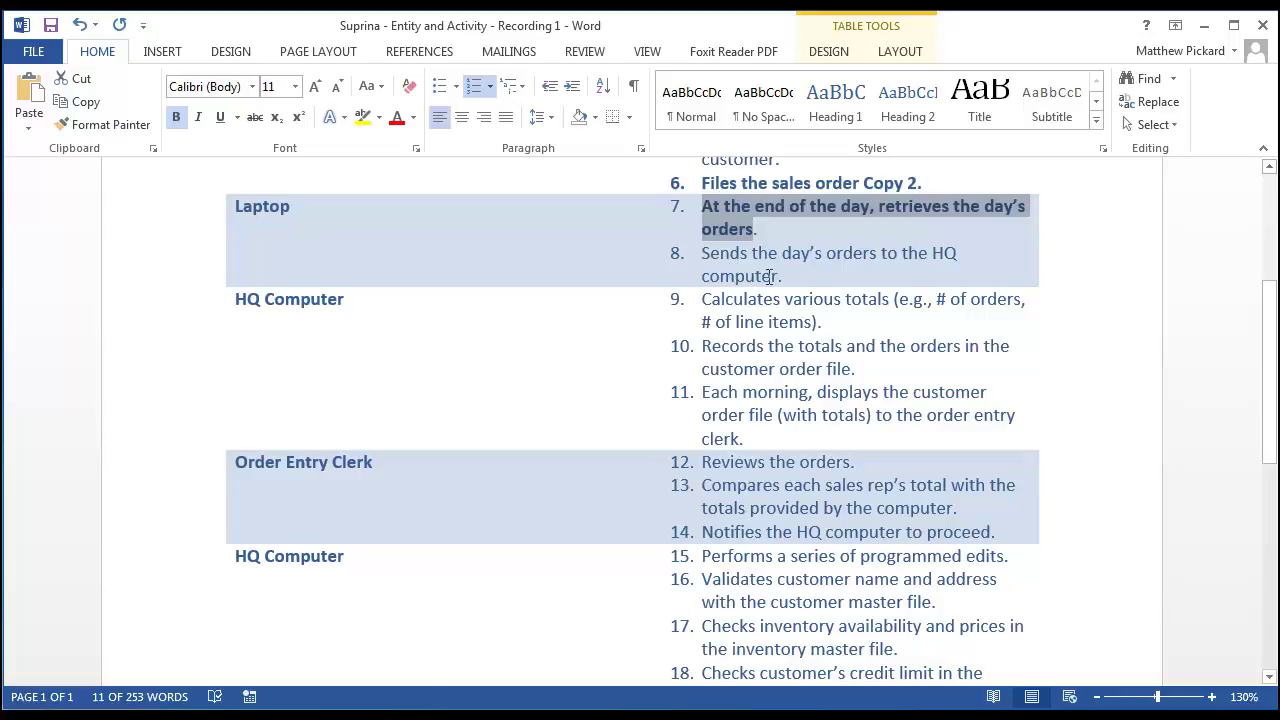
click(790, 277)
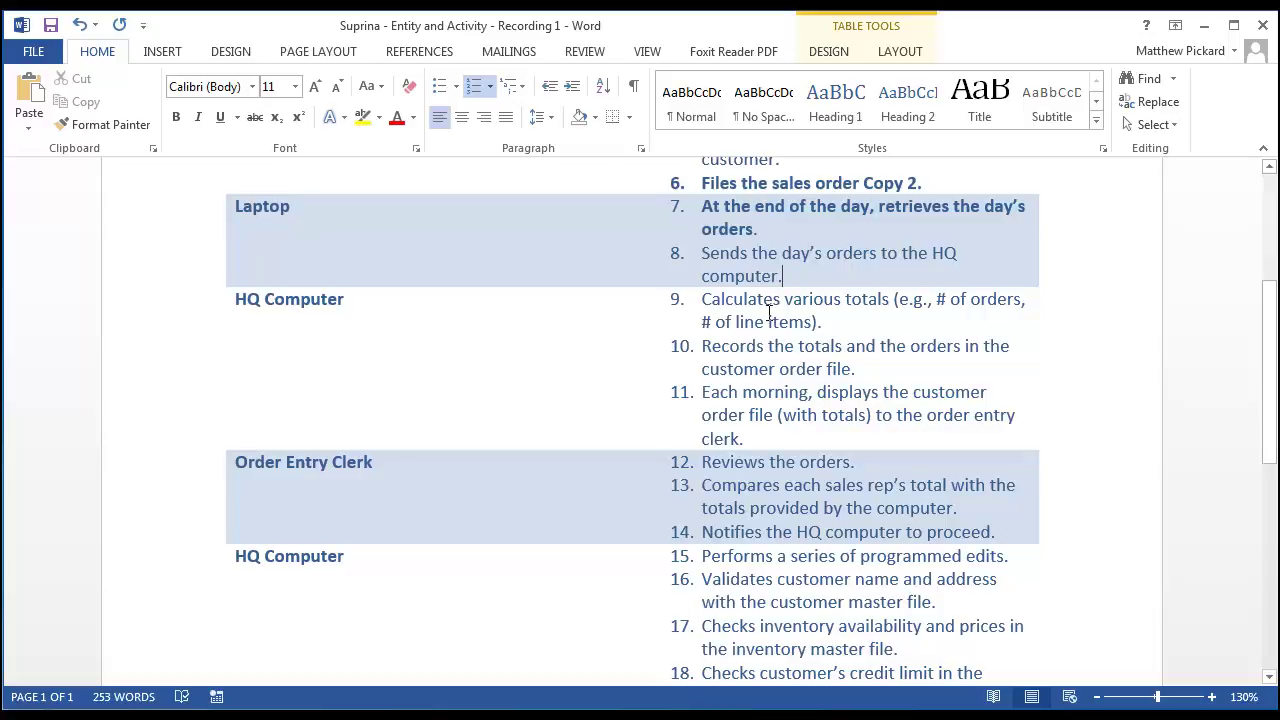
click(769, 315)
scroll(769, 313, down, 1)
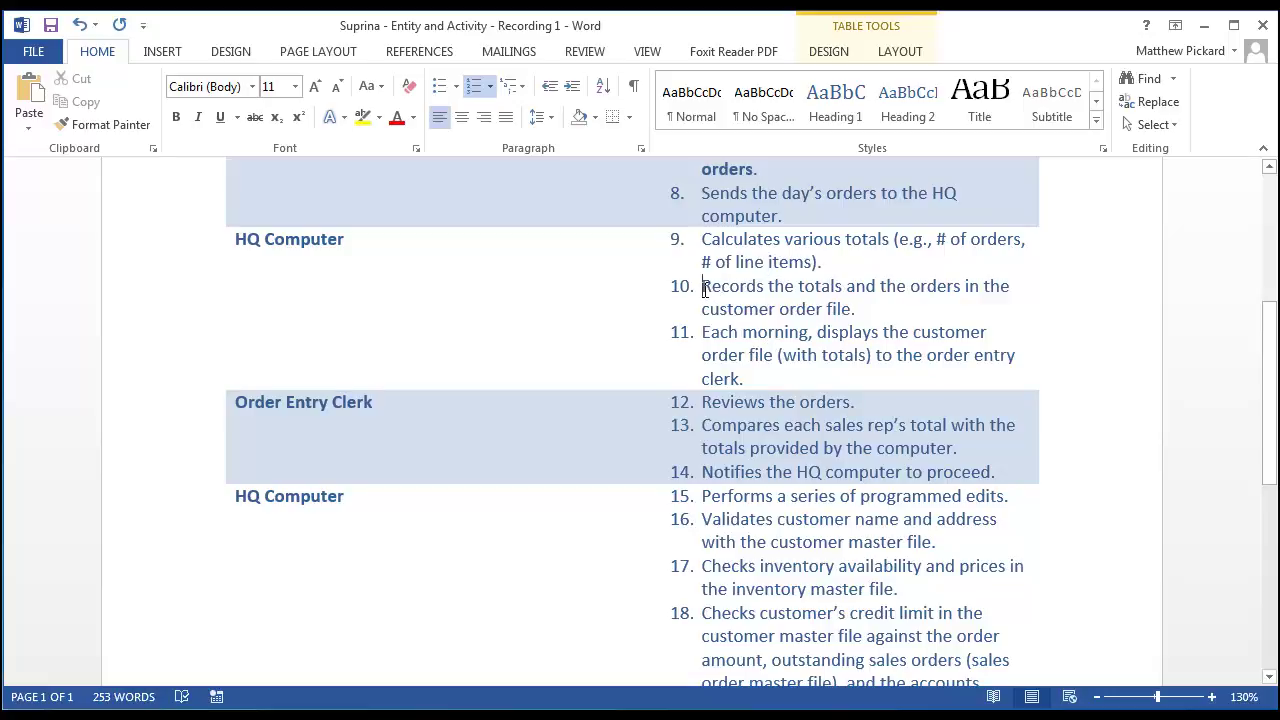
Bold activity step 10, recording totals and orders in the customer order file
drag(704, 288, 875, 314)
key(ctrl+b)
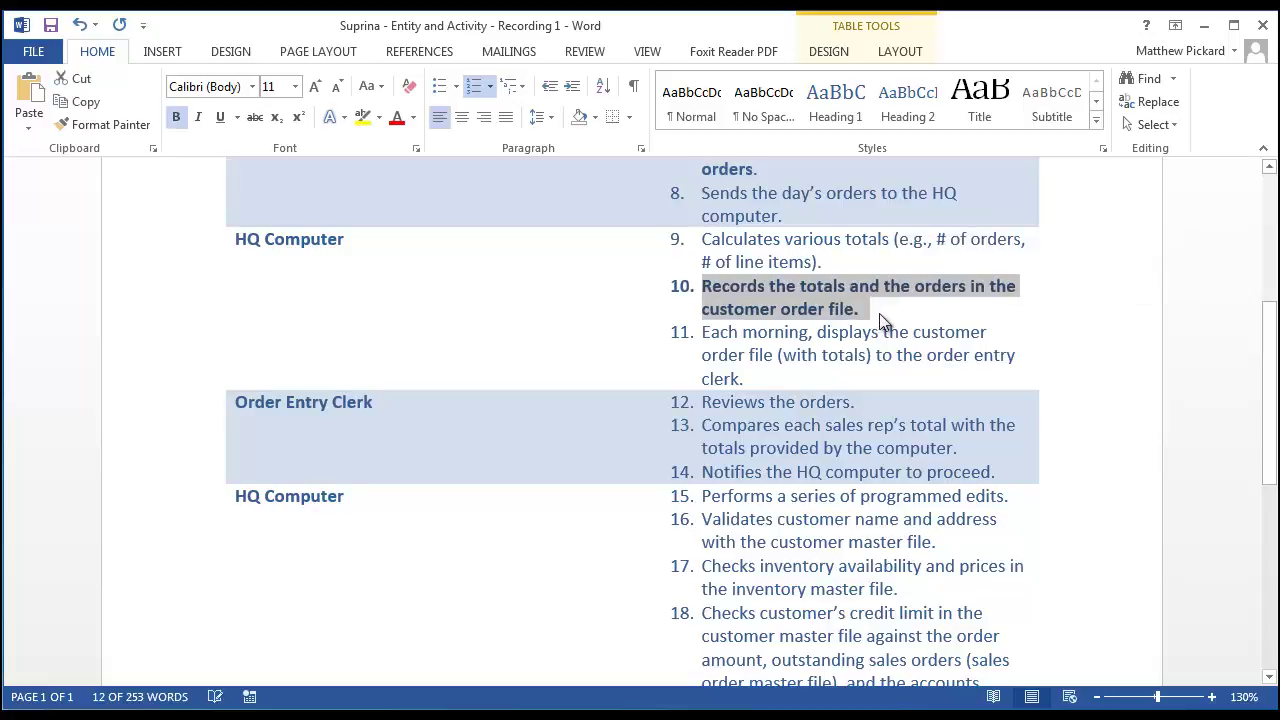
click(778, 358)
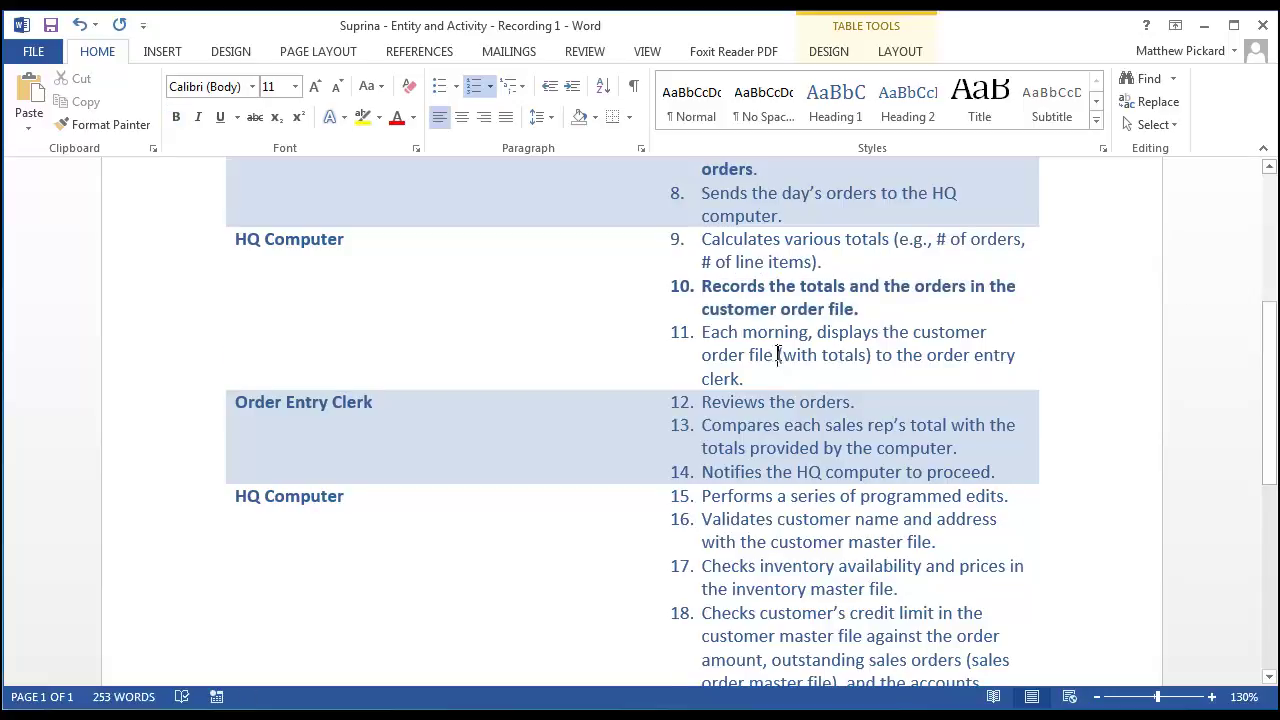
scroll(777, 345, down, 2)
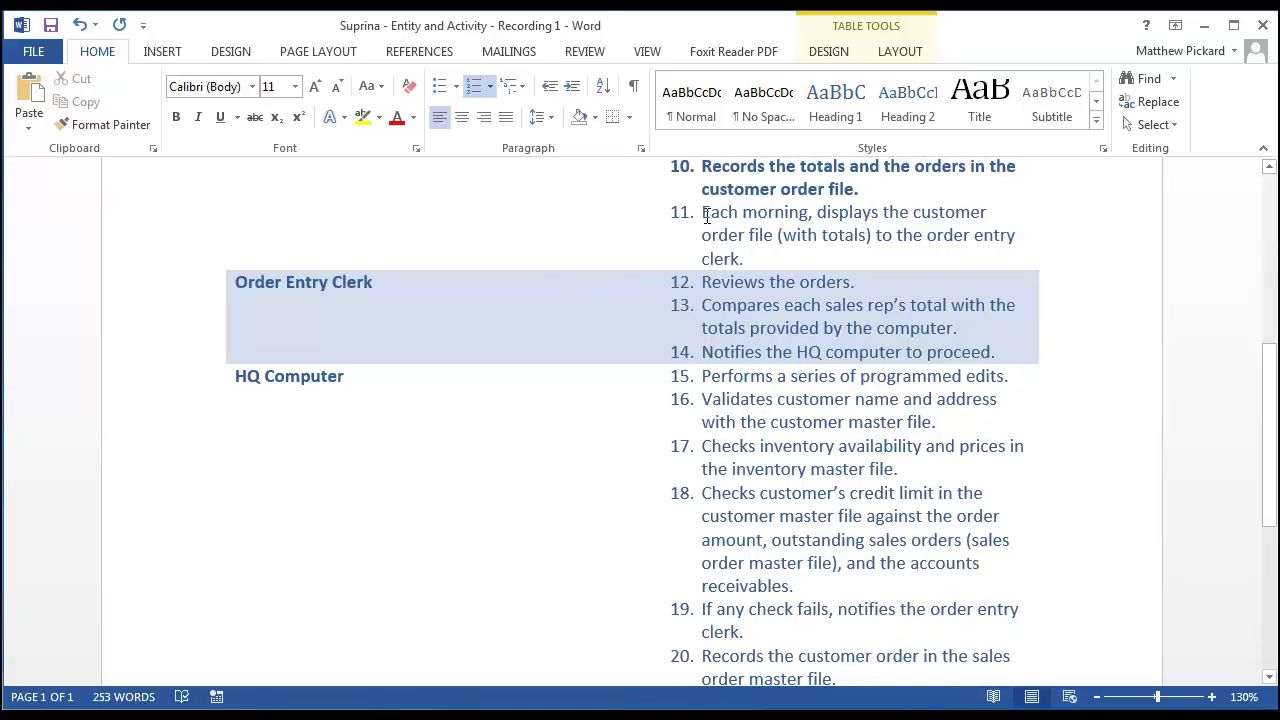
Bold activity steps 11, 12 and 13: morning display, order review and total comparison
drag(703, 212, 748, 258)
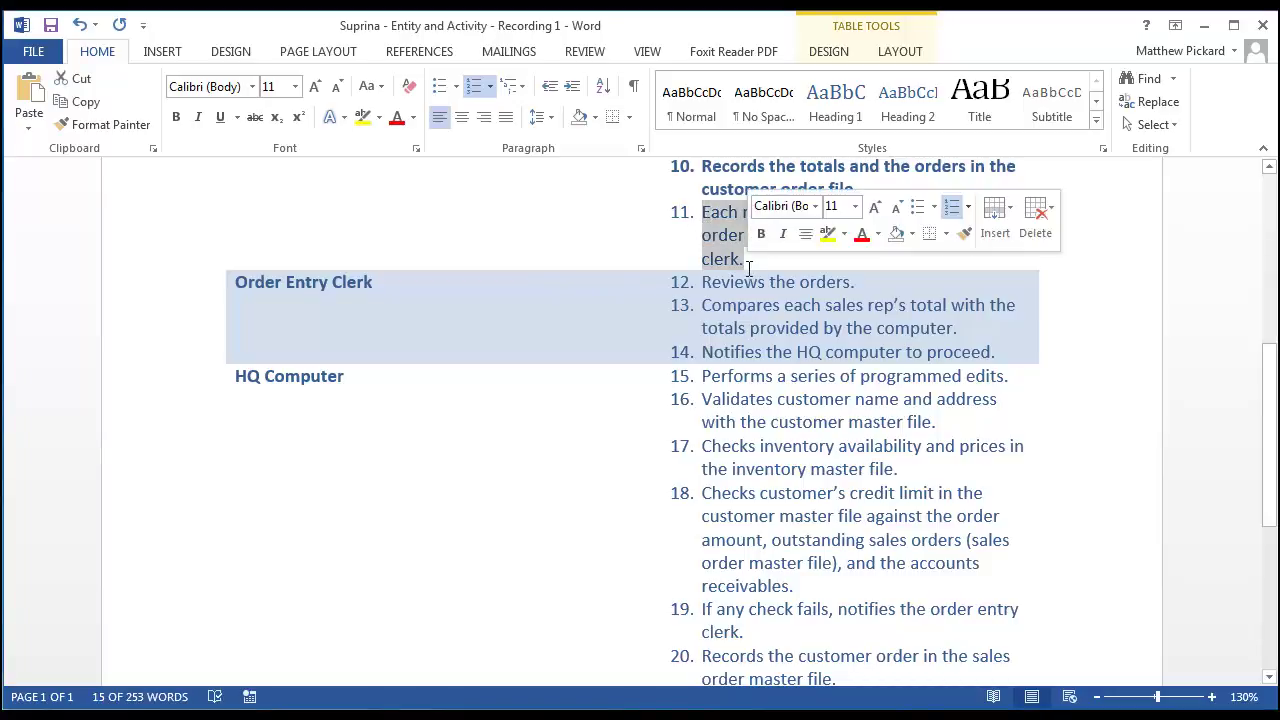
key(ctrl+b)
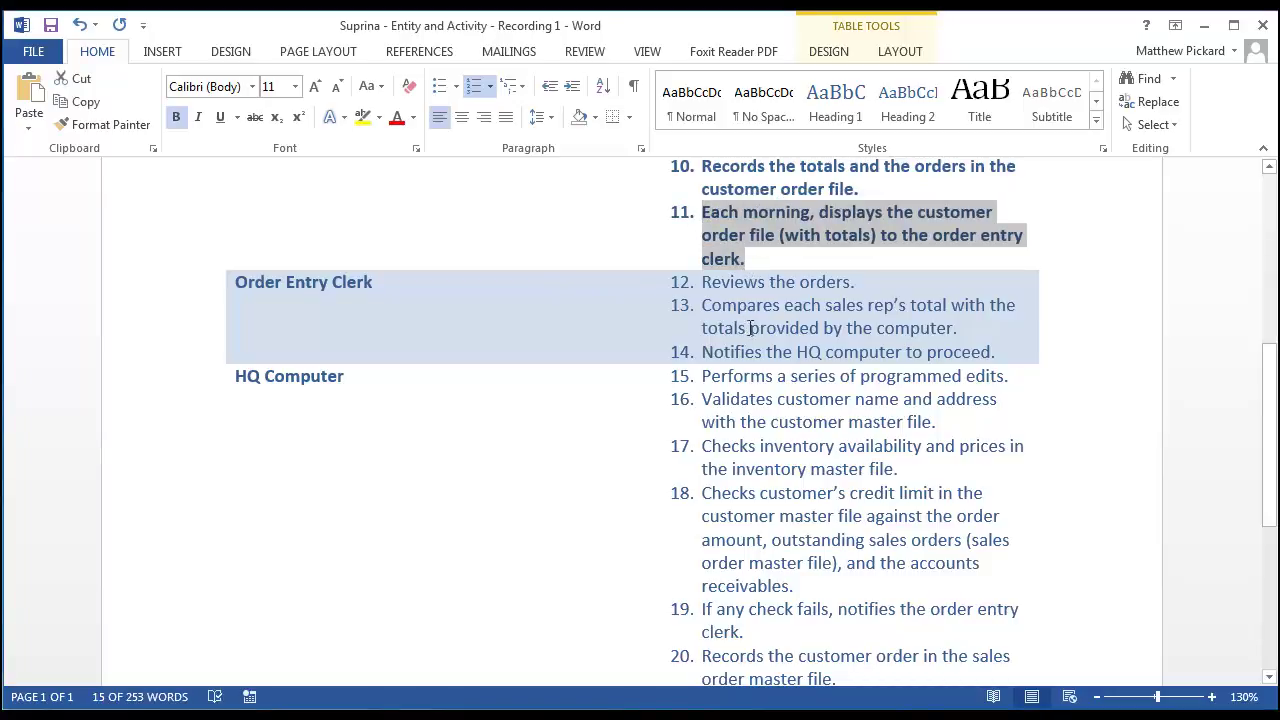
click(718, 305)
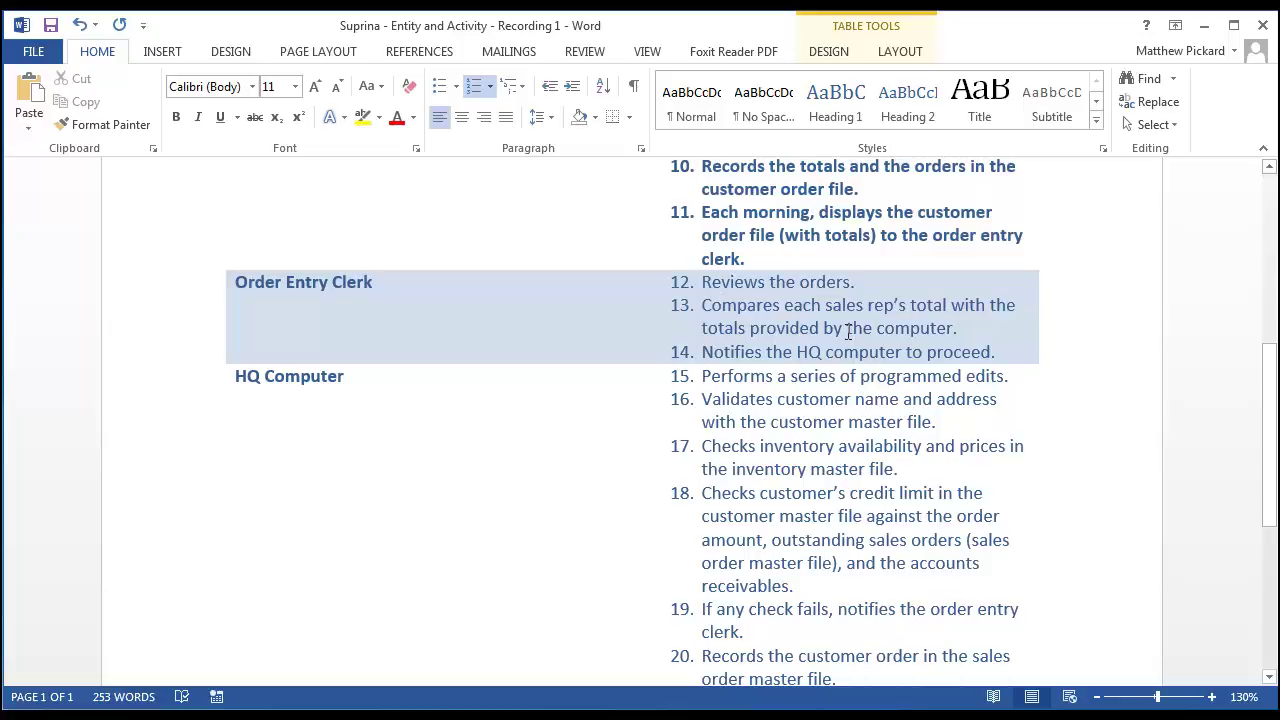
drag(717, 303, 705, 283)
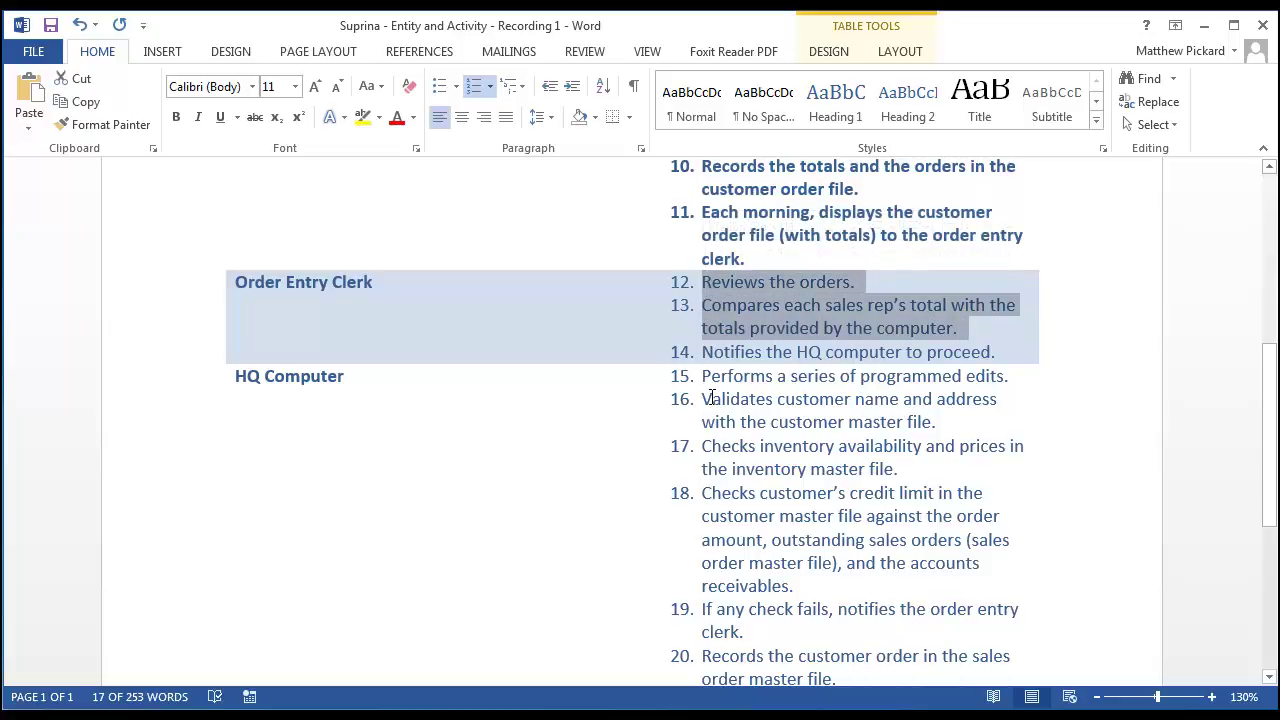
key(ctrl+b)
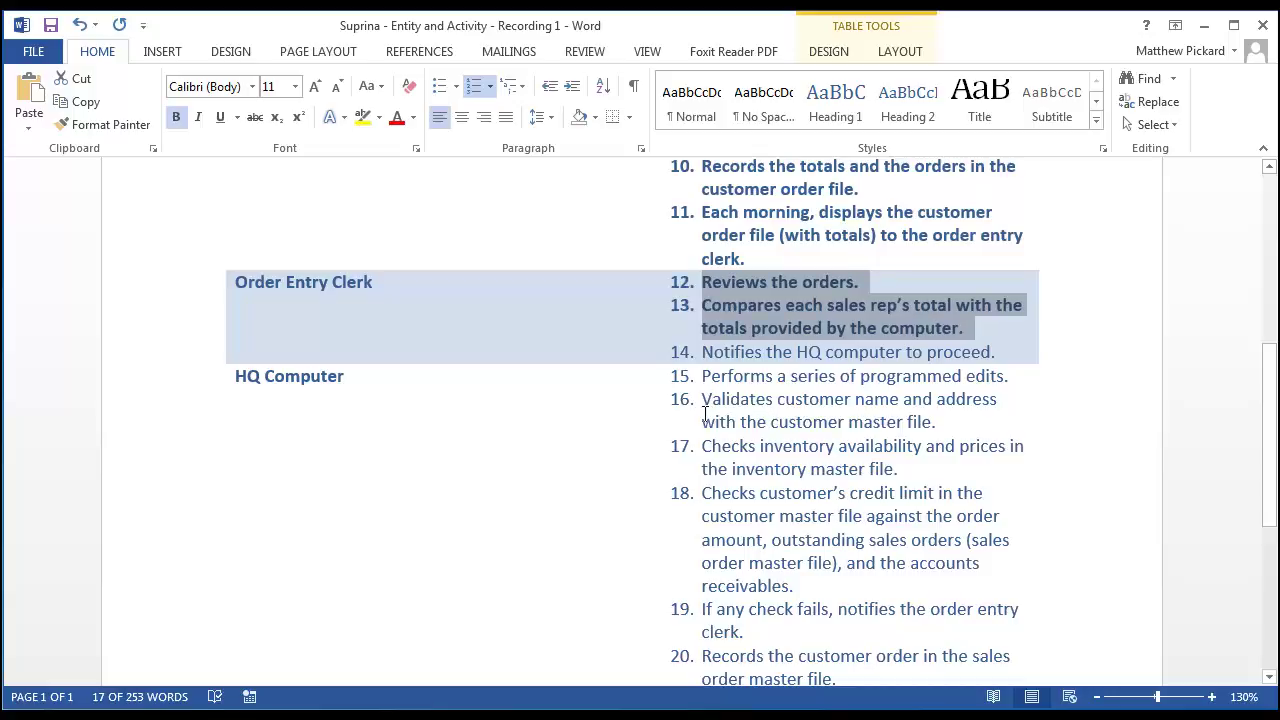
click(708, 349)
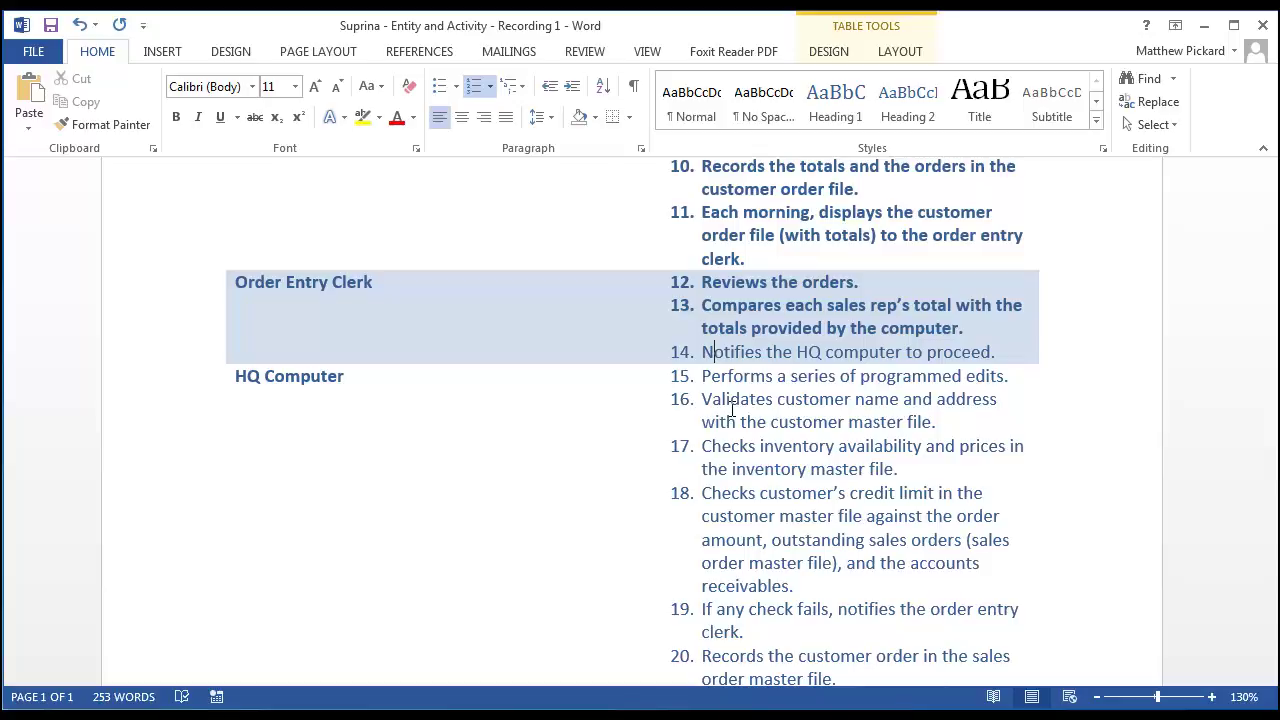
Bold HQ Computer steps 16–18: customer name, inventory and credit-limit checks
click(702, 377)
drag(686, 380, 911, 579)
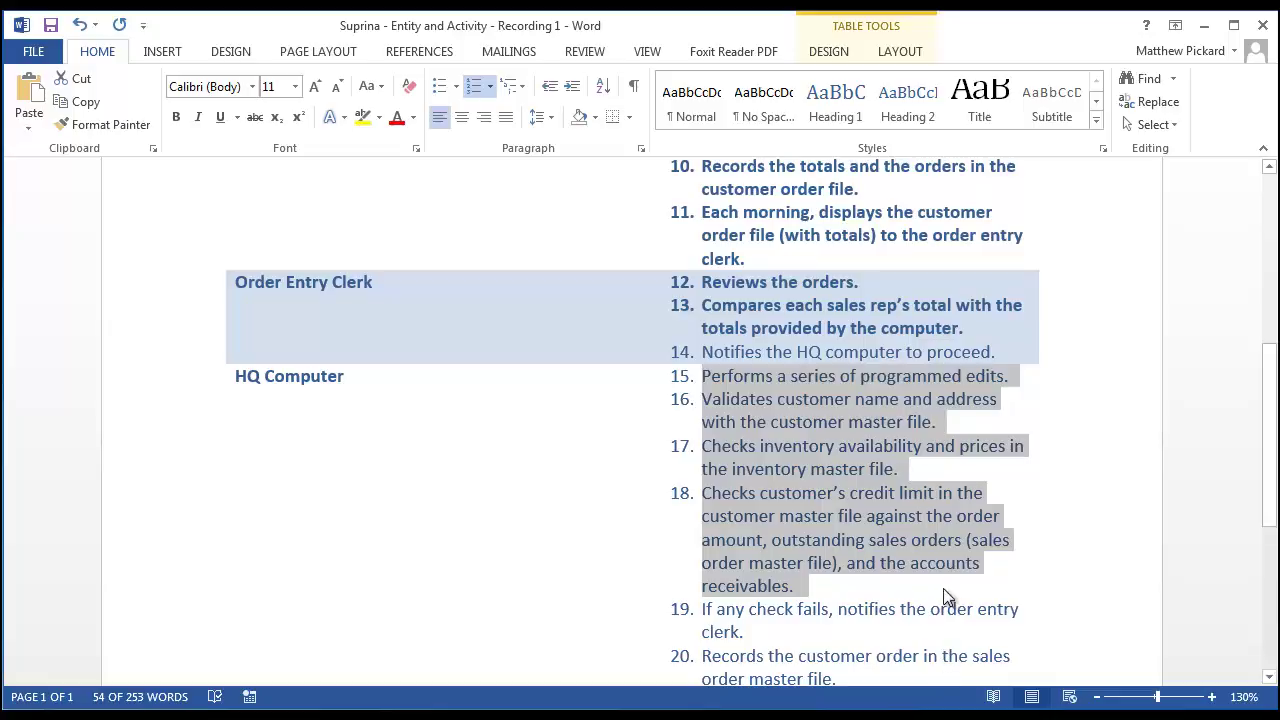
click(894, 516)
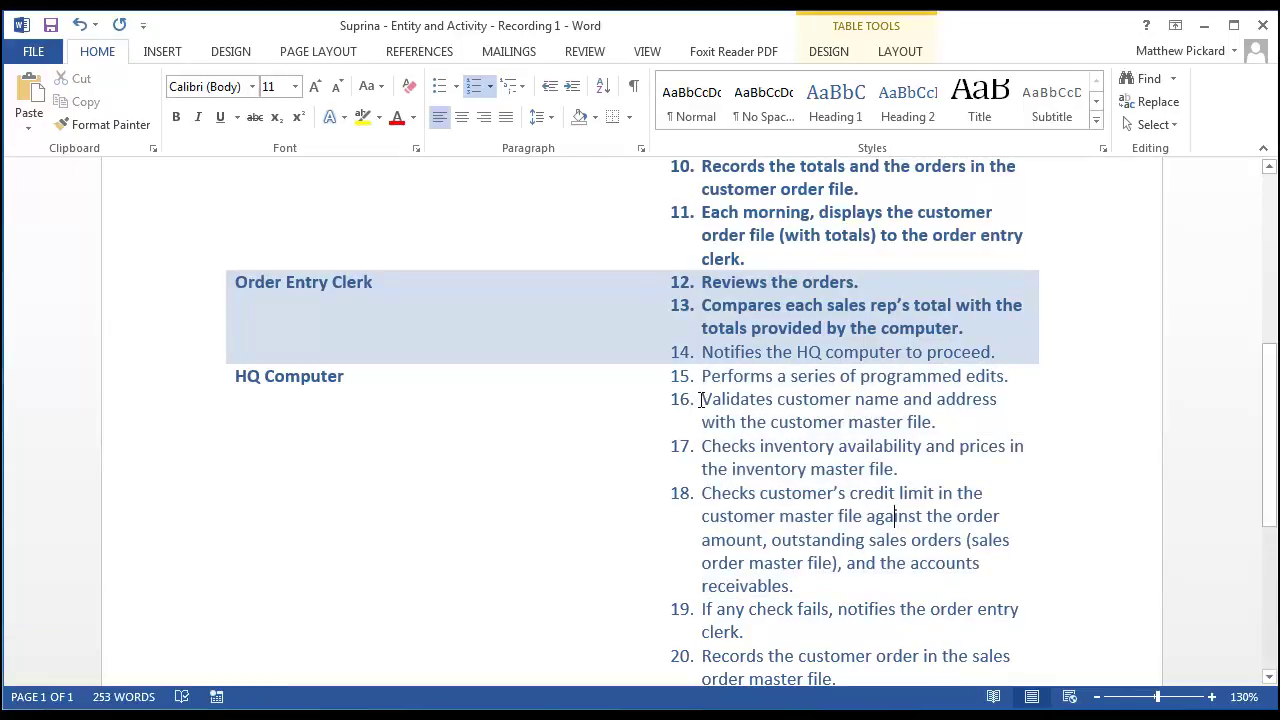
drag(701, 399, 796, 586)
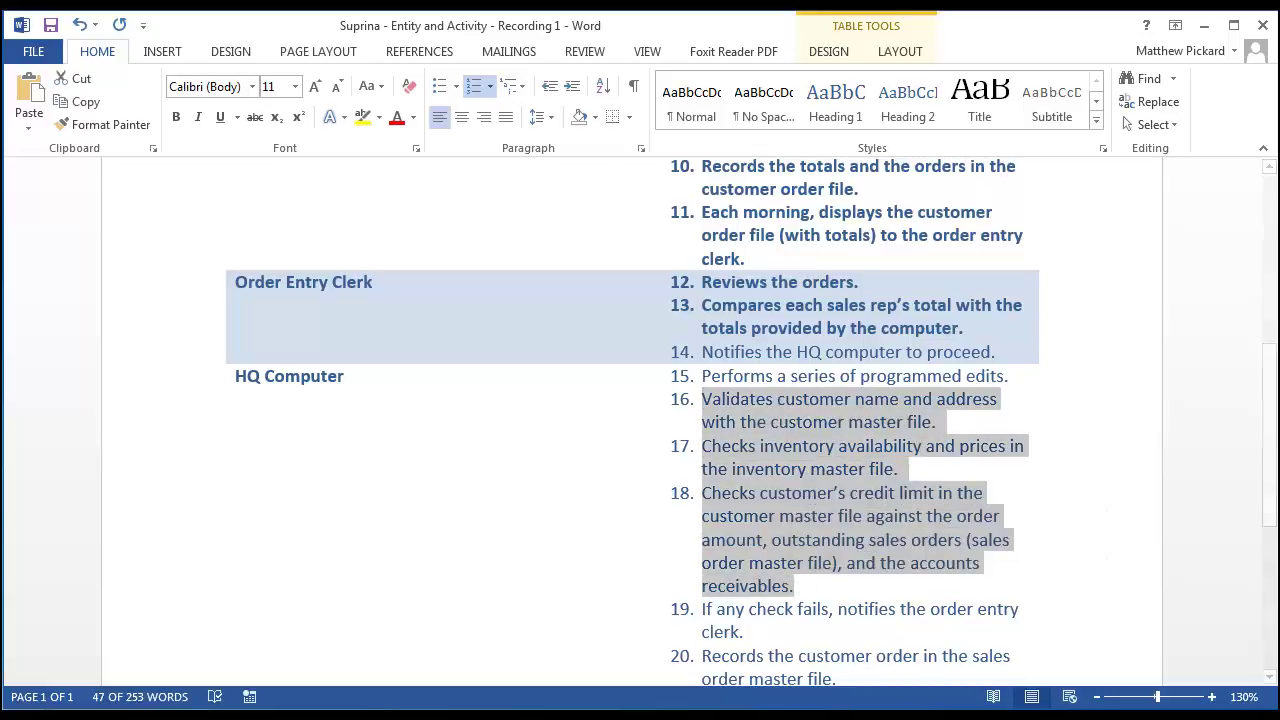
key(ctrl+b)
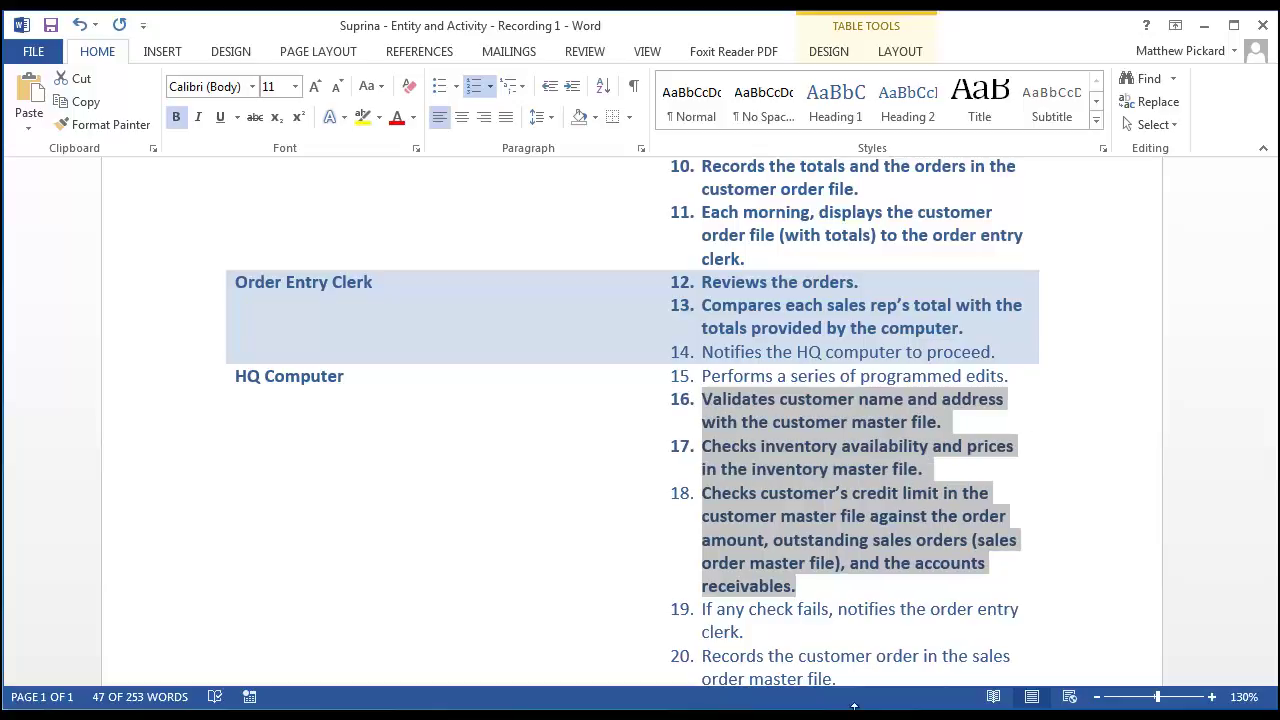
click(835, 619)
scroll(834, 600, down, 4)
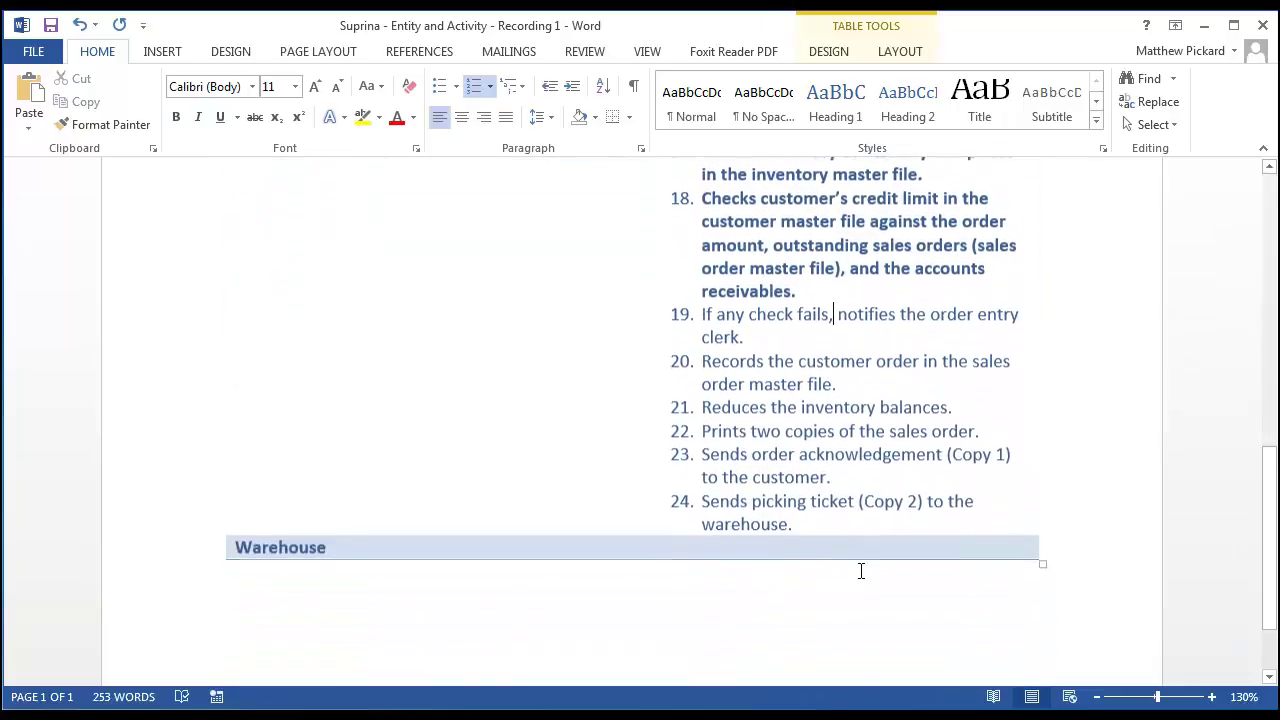
Bold steps 20–22: recording the order, reducing inventory balances, printing two copies
scroll(861, 570, down, 1)
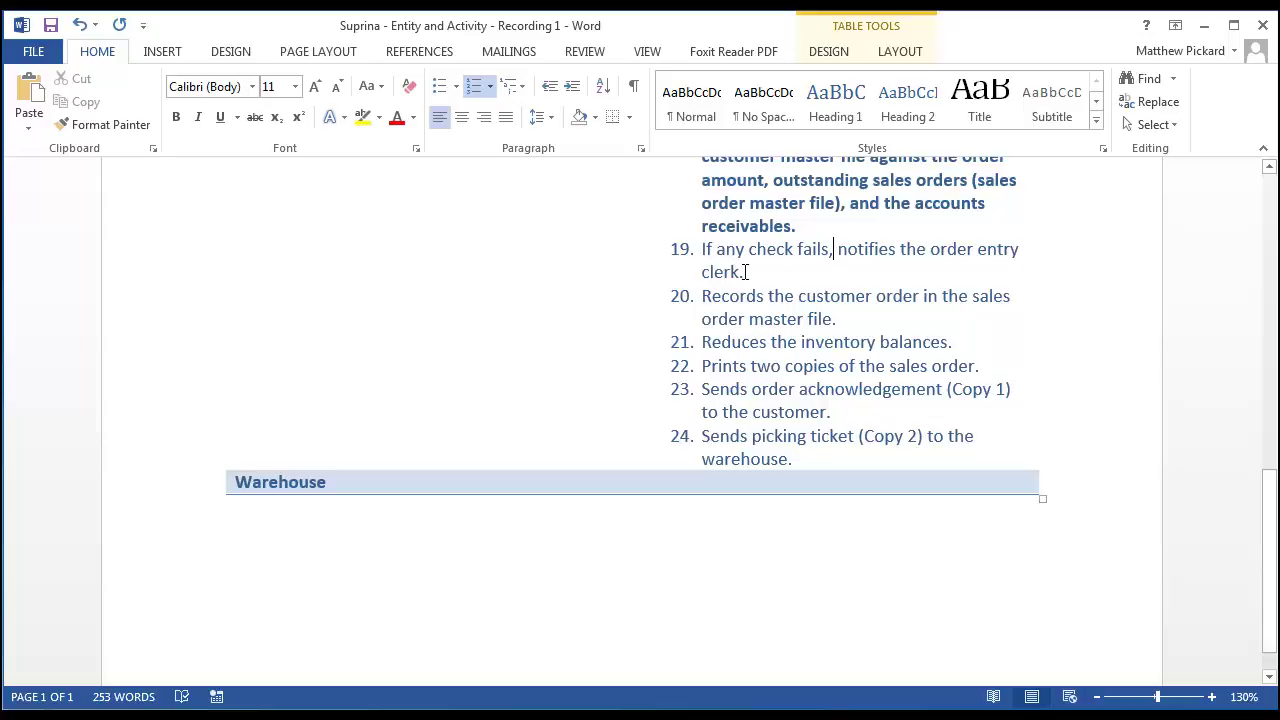
click(731, 297)
drag(704, 295, 978, 370)
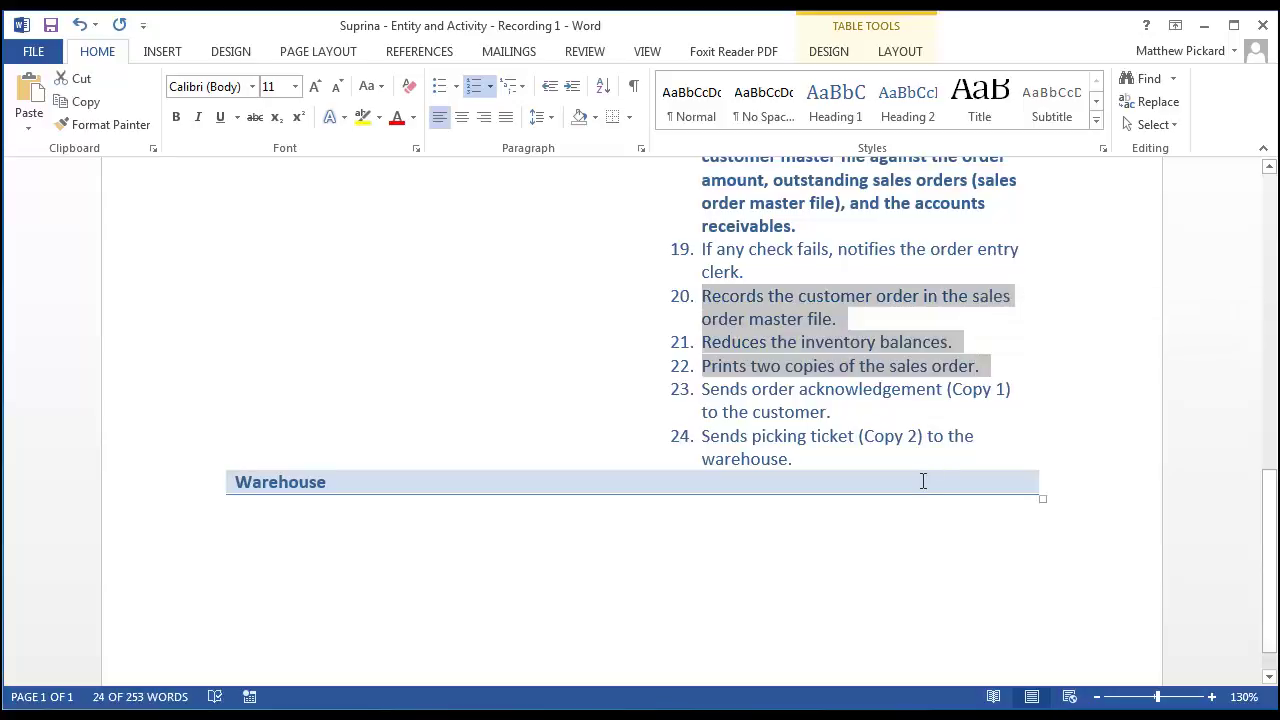
key(ctrl+b)
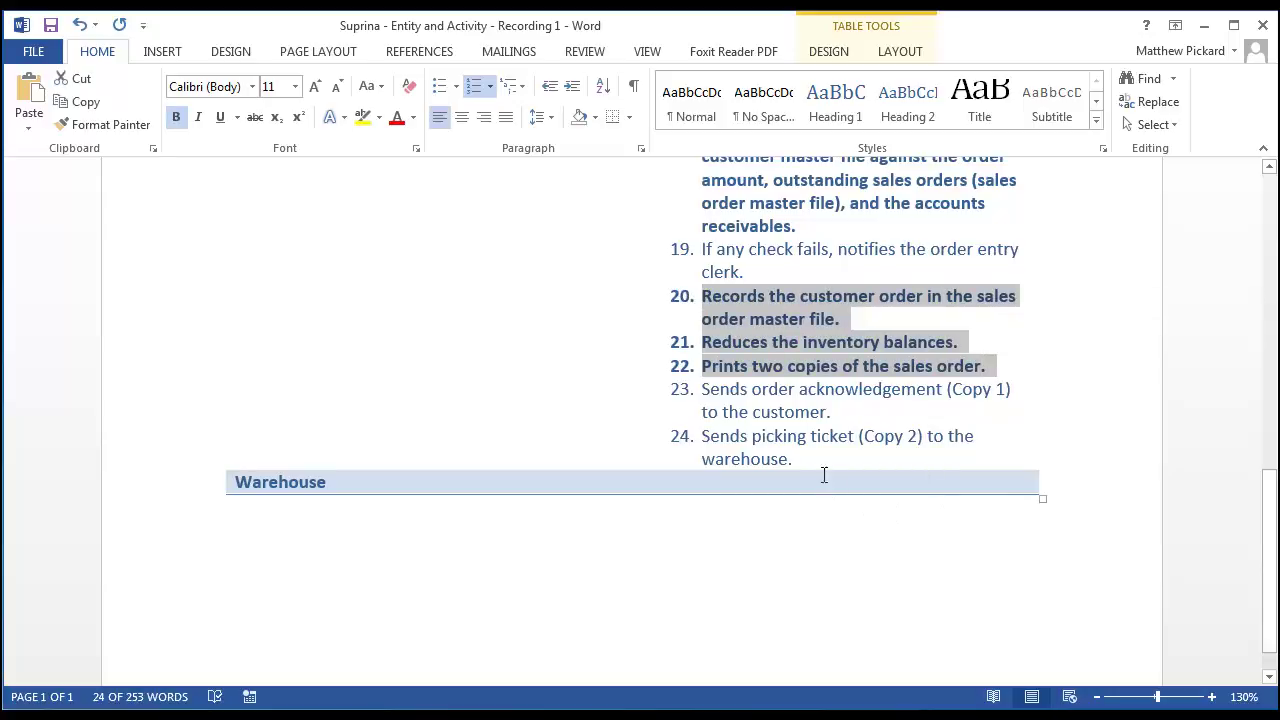
click(739, 396)
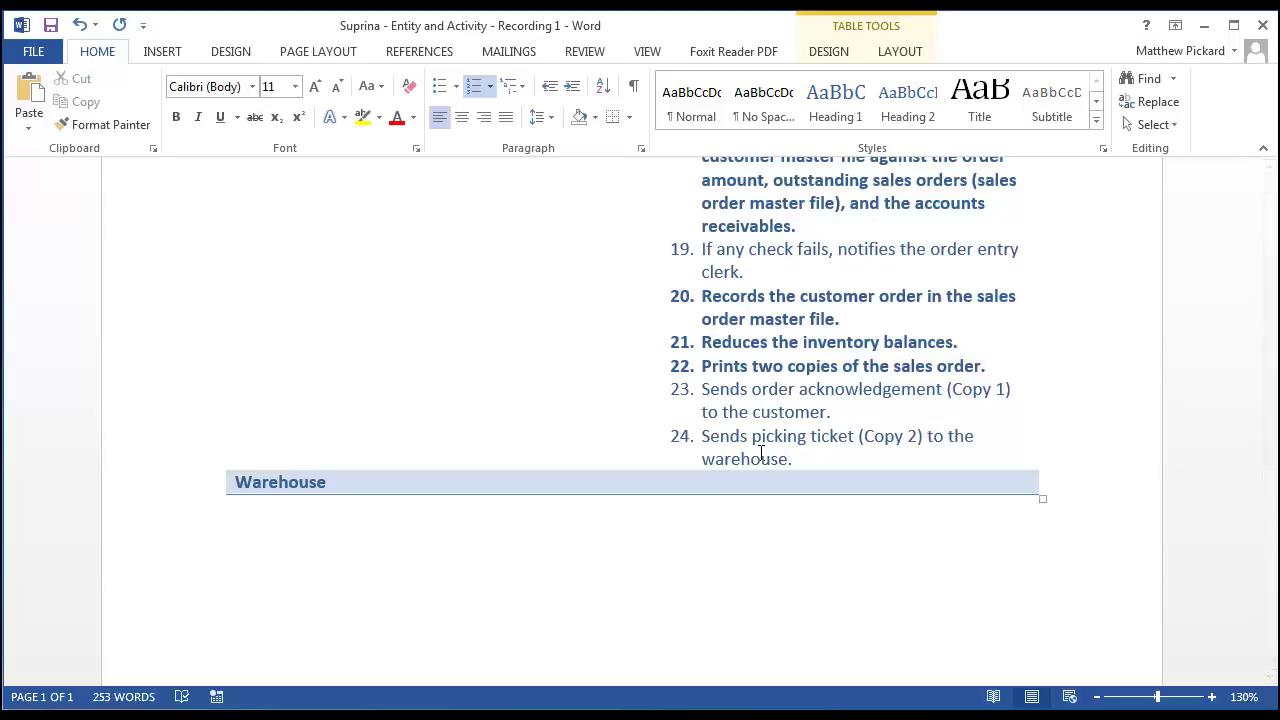
Scroll up and down through the Entity and Activity table at 80% to review the bolded steps
scroll(760, 453, up, 10)
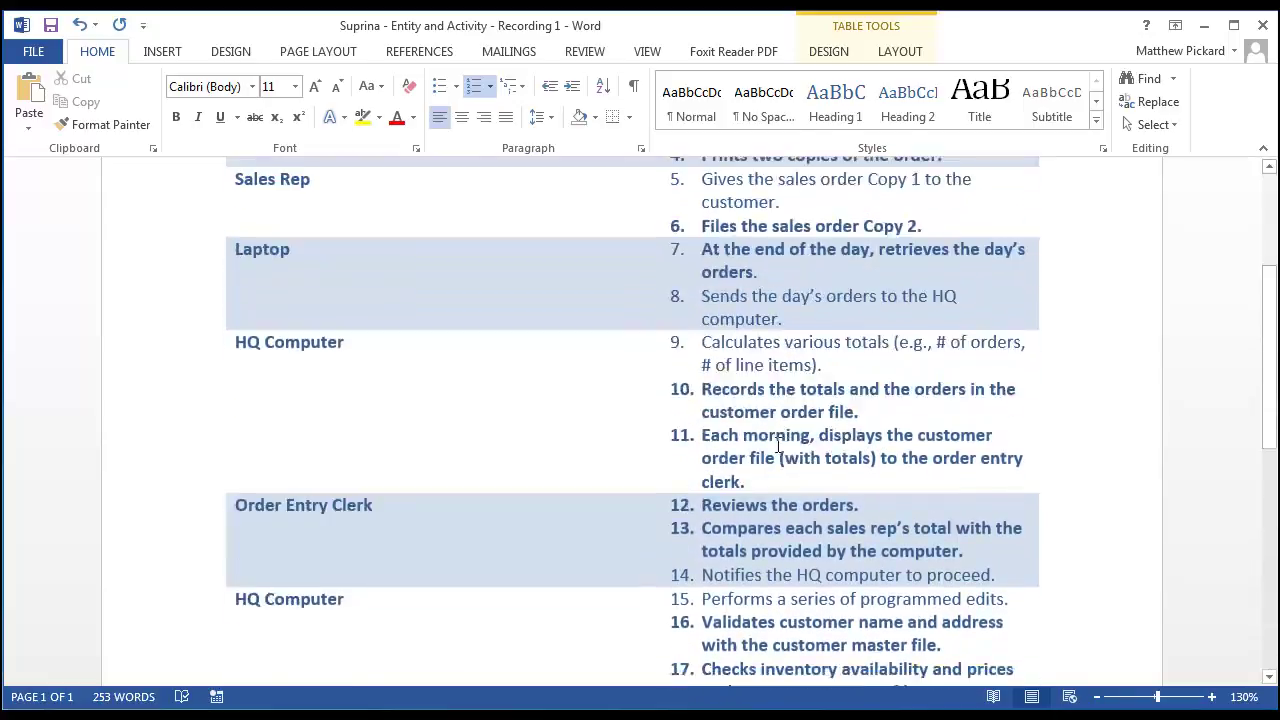
scroll(1099, 656, down, 8)
scroll(1099, 656, up, 1)
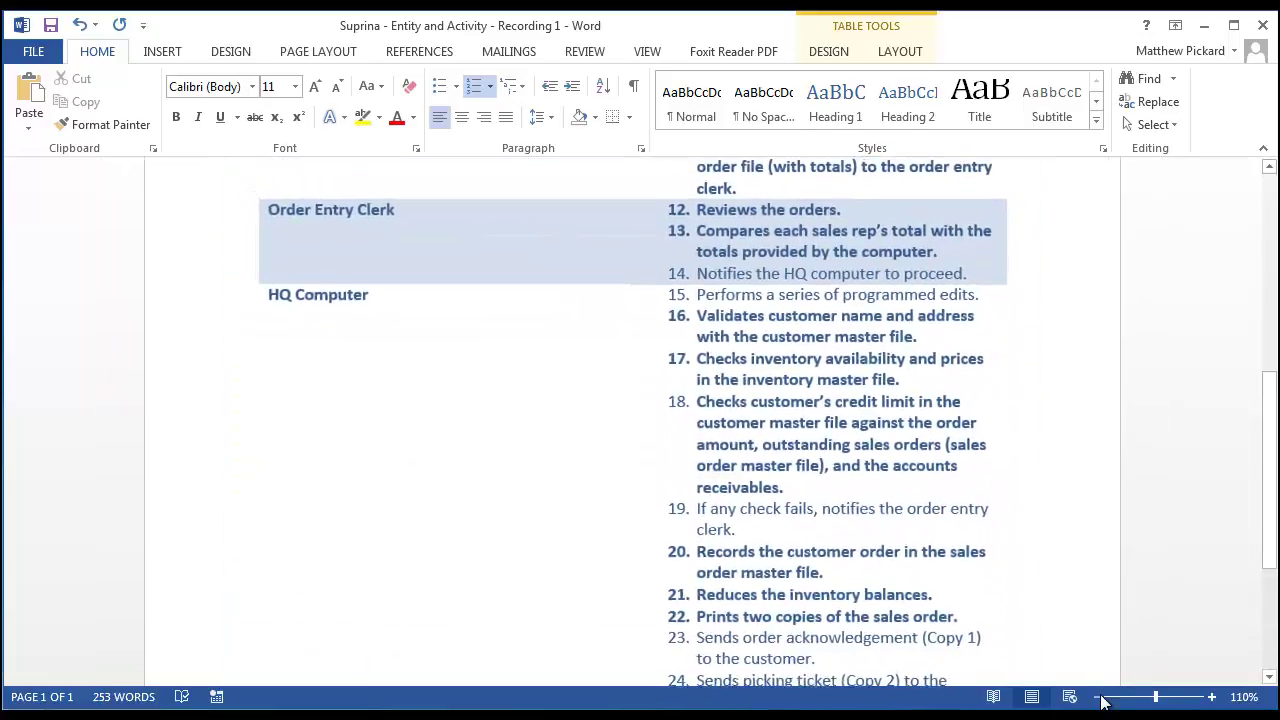
scroll(1005, 543, down, 5)
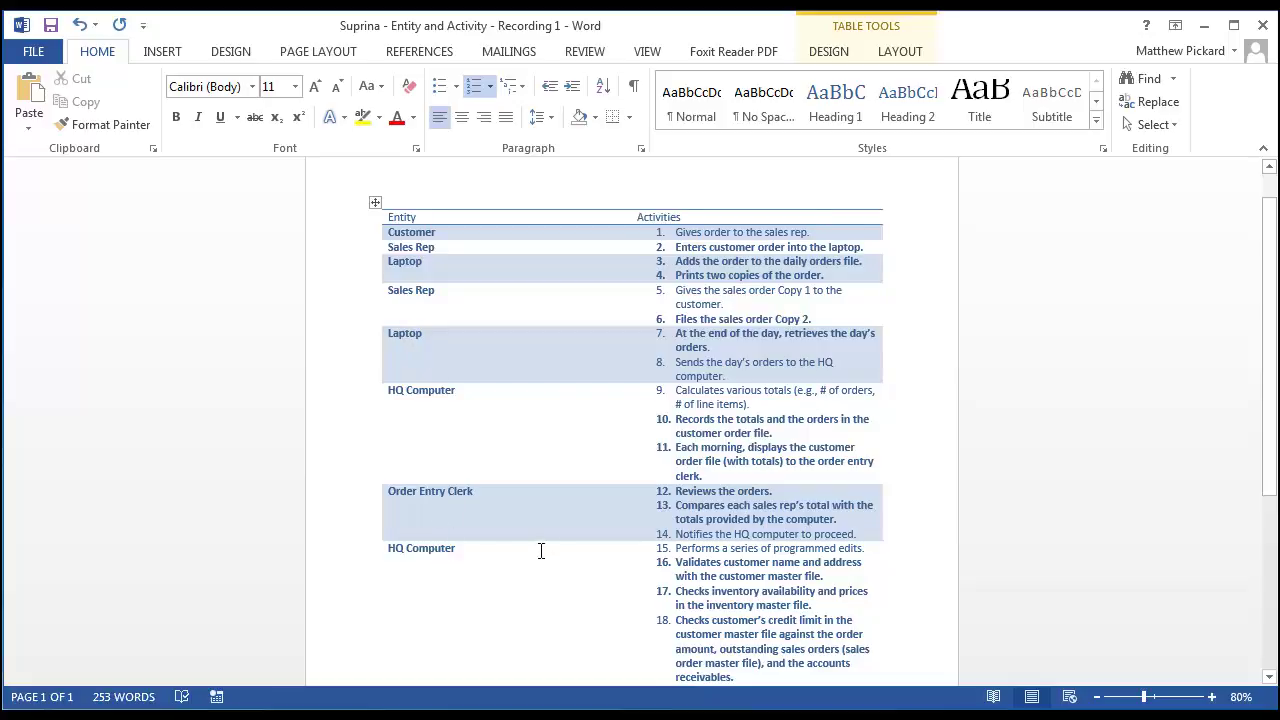
scroll(560, 500, down, 5)
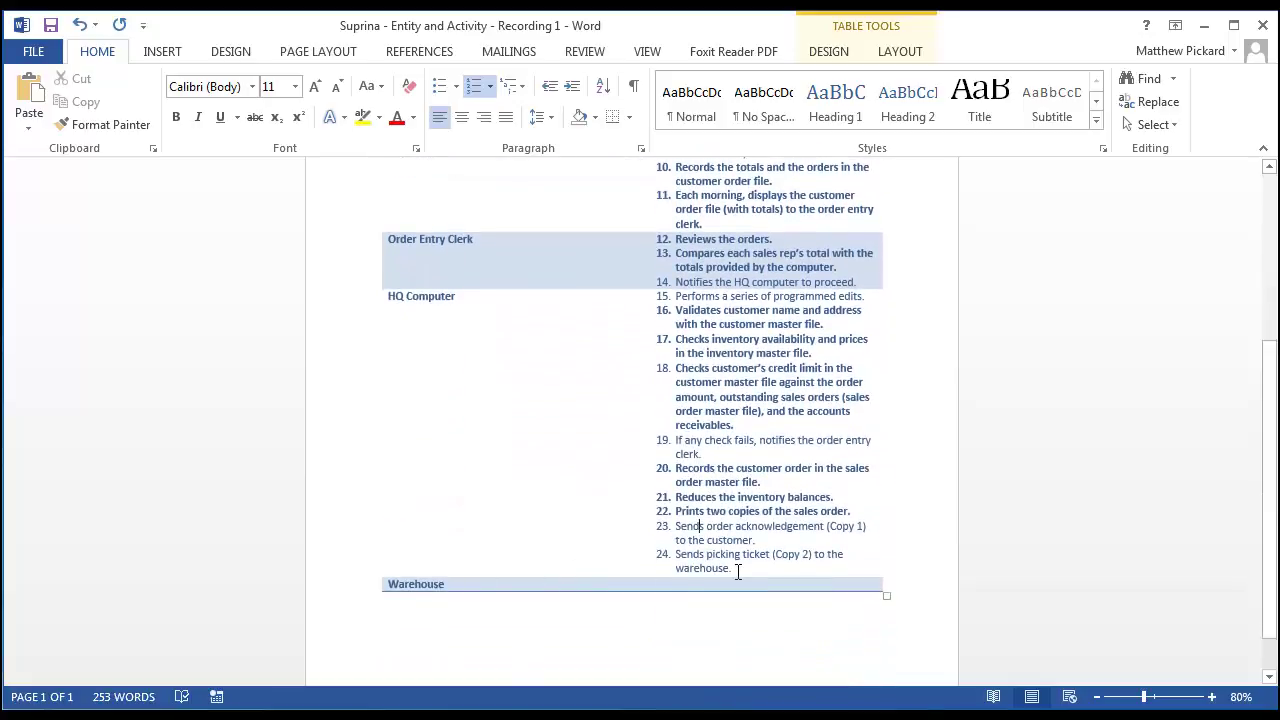
scroll(740, 565, up, 4)
scroll(743, 567, up, 1)
scroll(760, 500, down, 1)
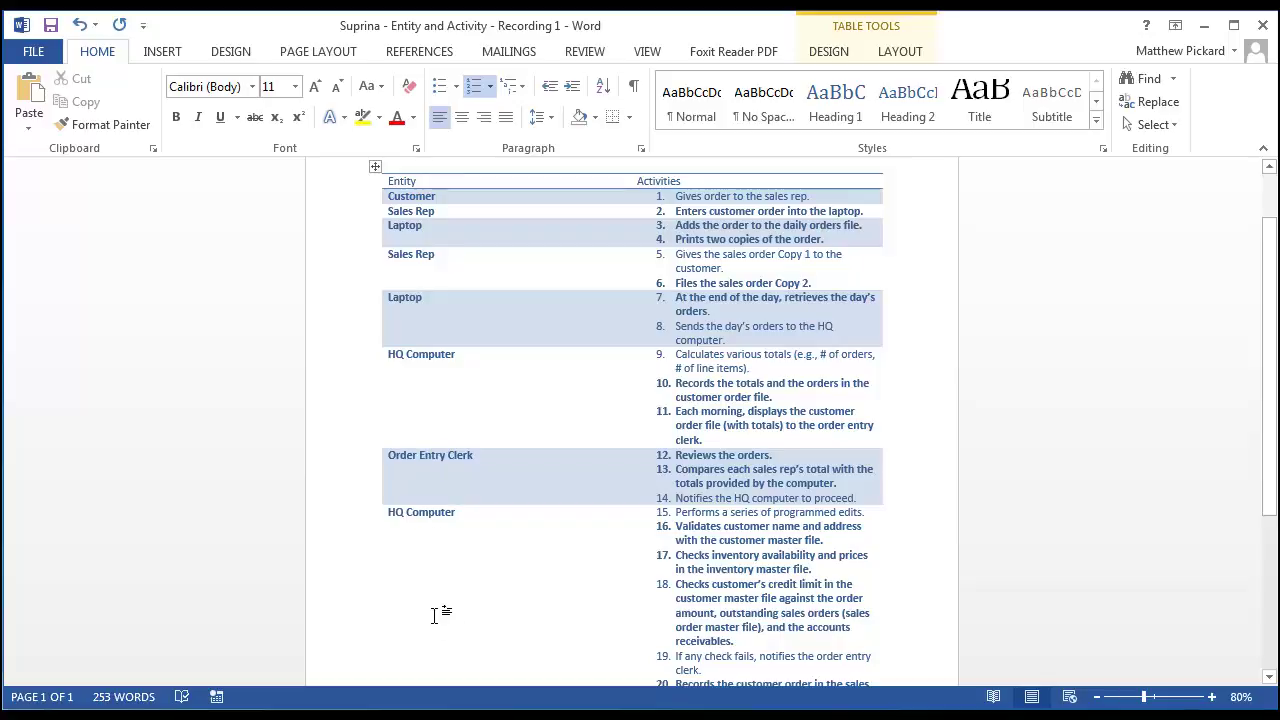
scroll(435, 608, down, 5)
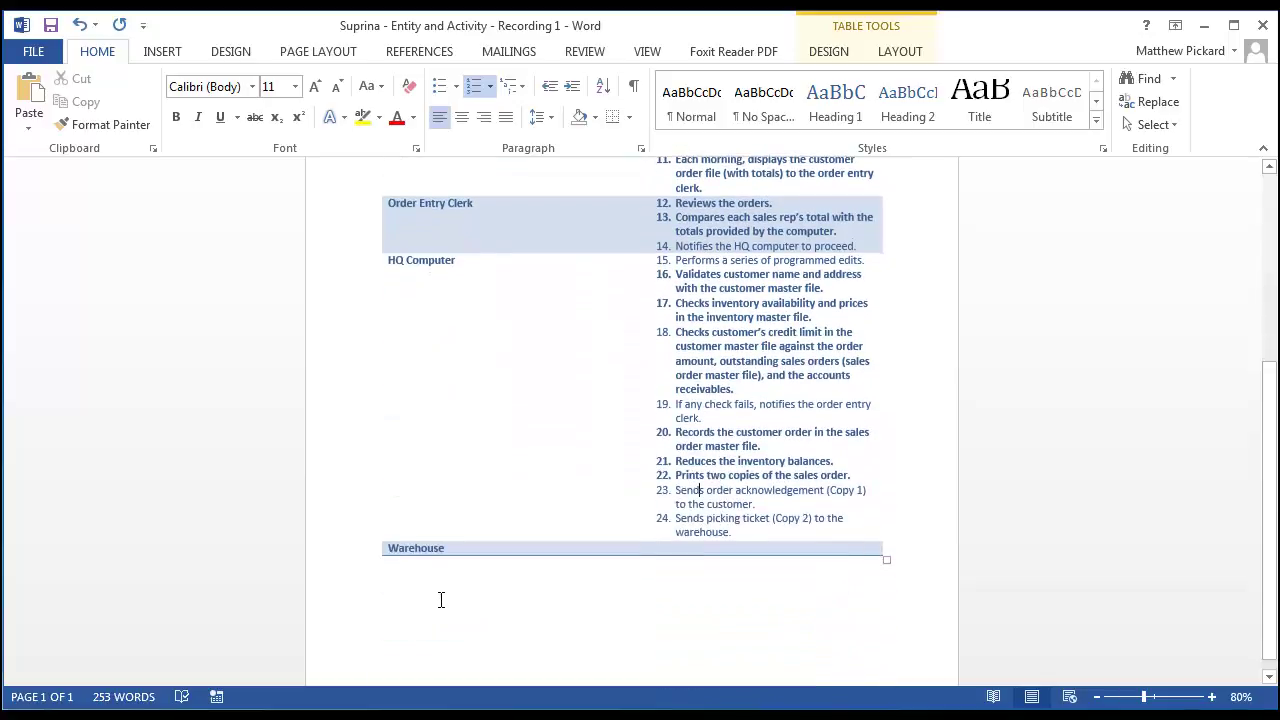
scroll(443, 592, up, 6)
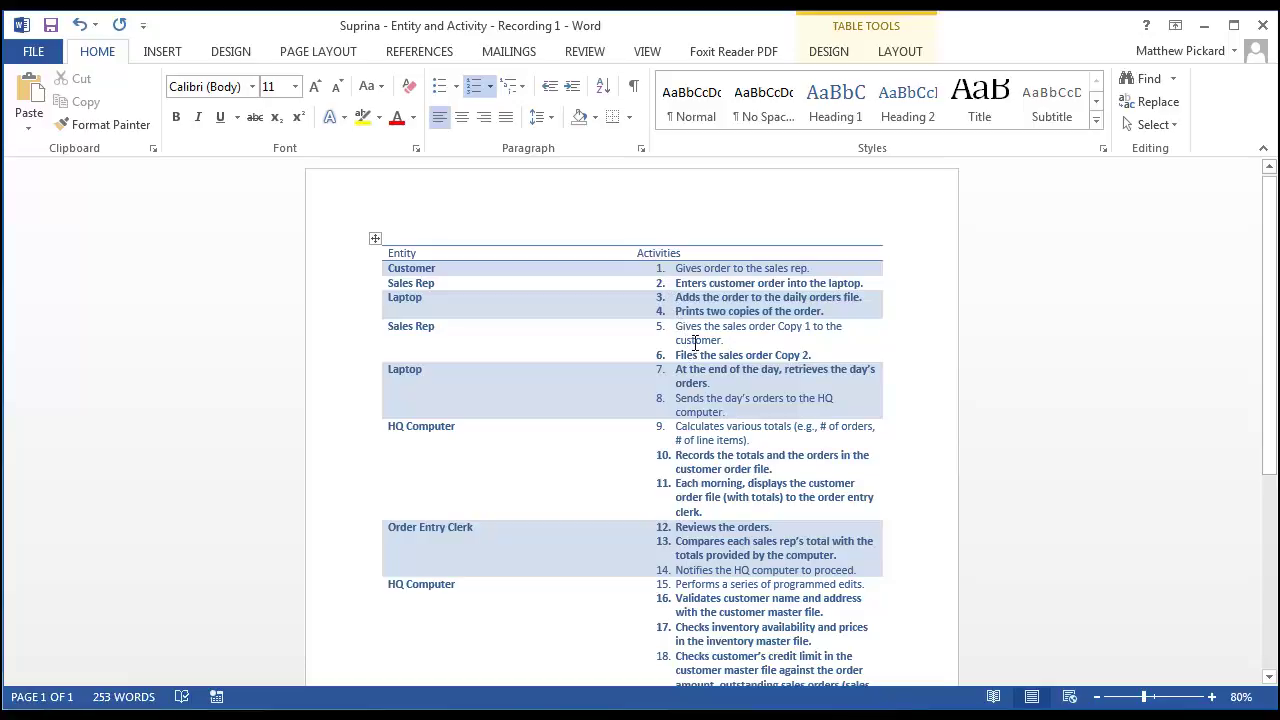
scroll(700, 462, down, 1)
scroll(700, 462, down, 4)
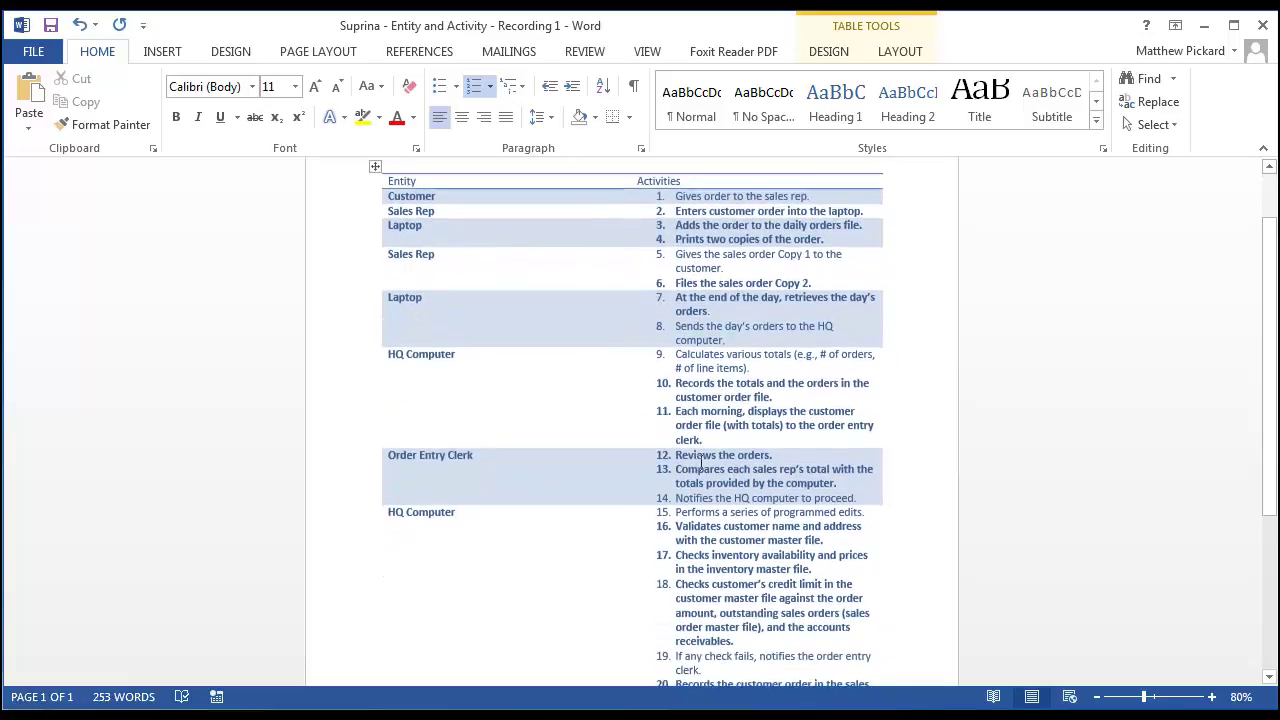
scroll(728, 528, down, 3)
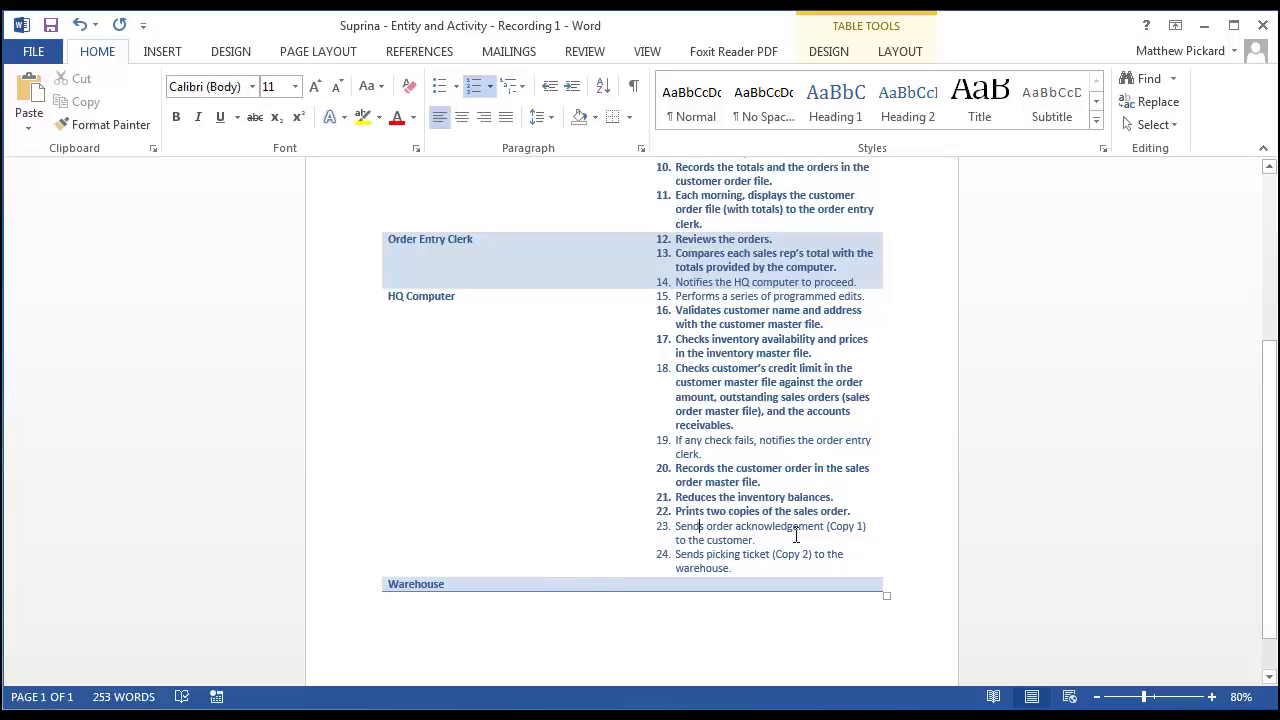
scroll(802, 535, up, 4)
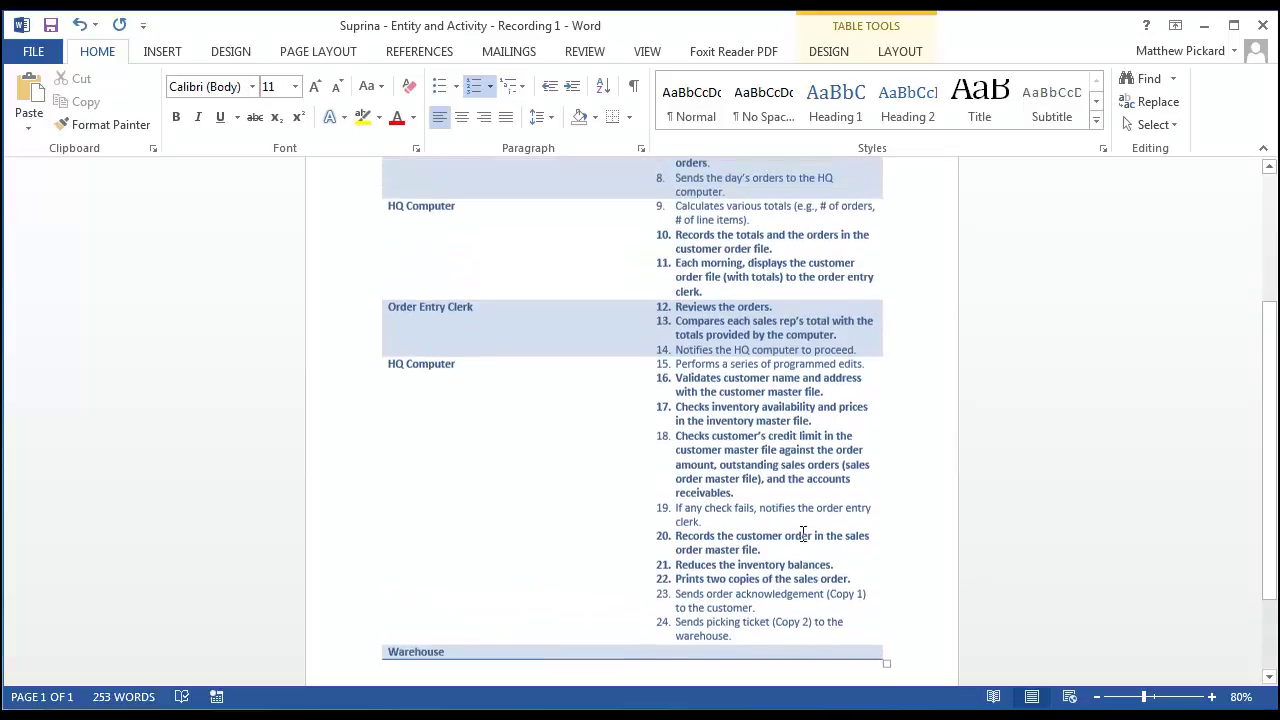
scroll(802, 535, up, 1)
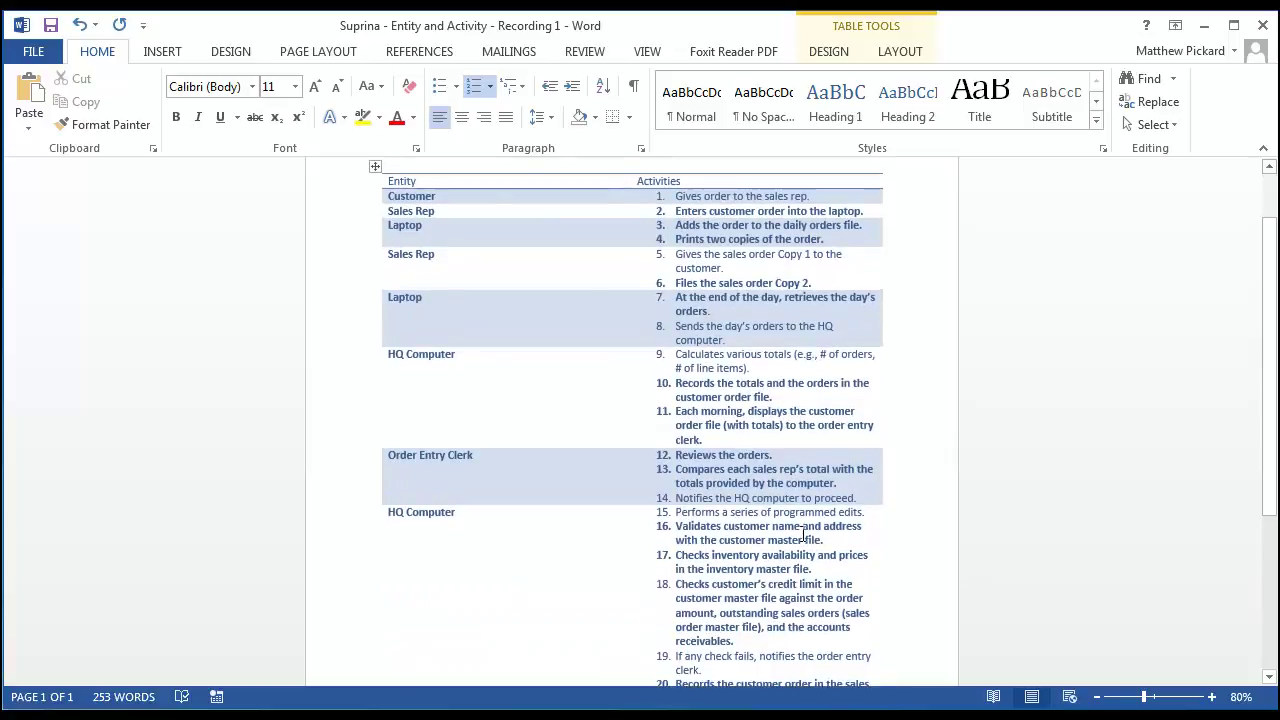